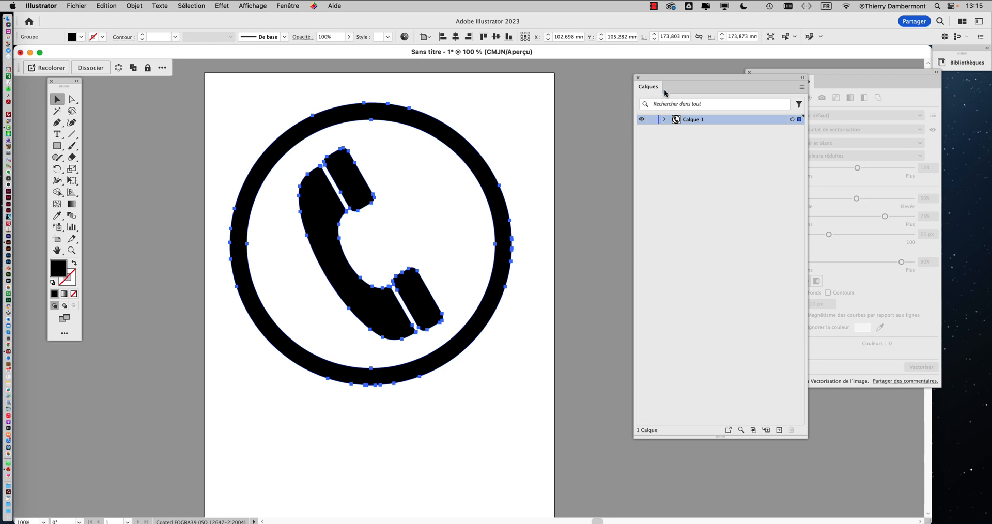
Expand Calque 1 to confirm the icon is one group of four paths, then close Layers
left_click_drag(665, 93, 571, 88)
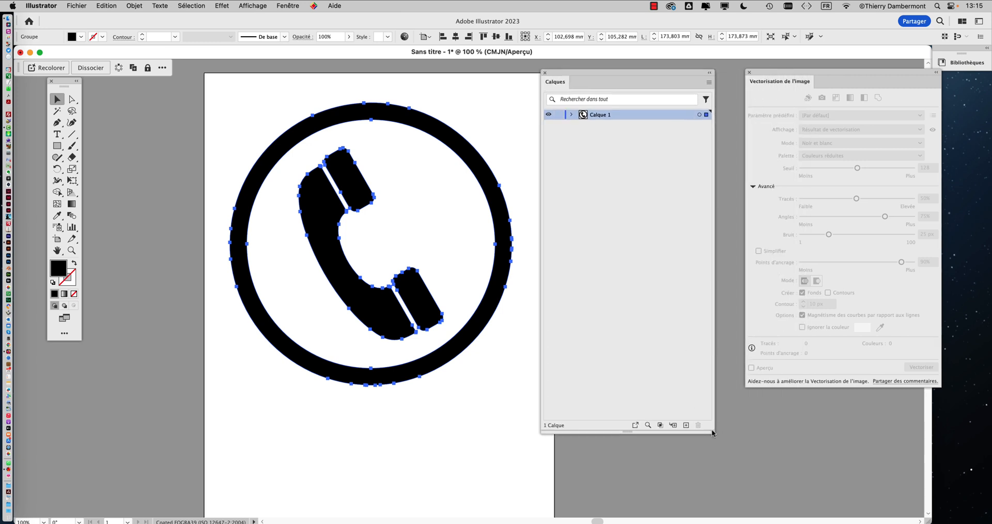
left_click_drag(714, 433, 713, 187)
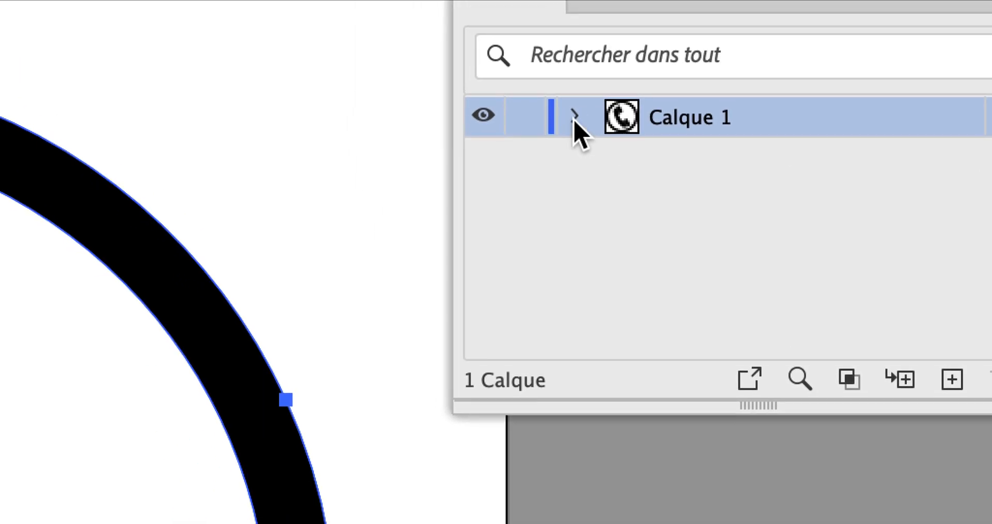
left_click(520, 24)
left_click(582, 130)
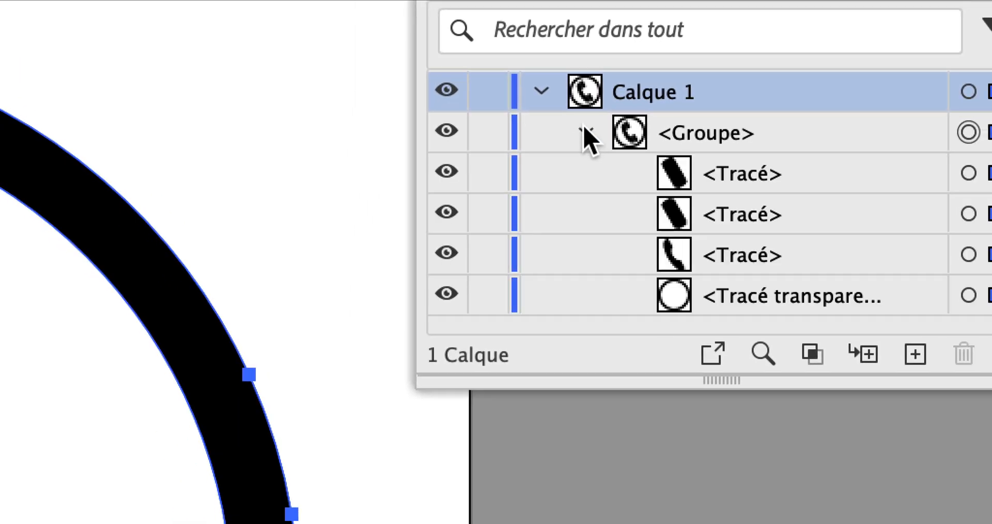
left_click(583, 130)
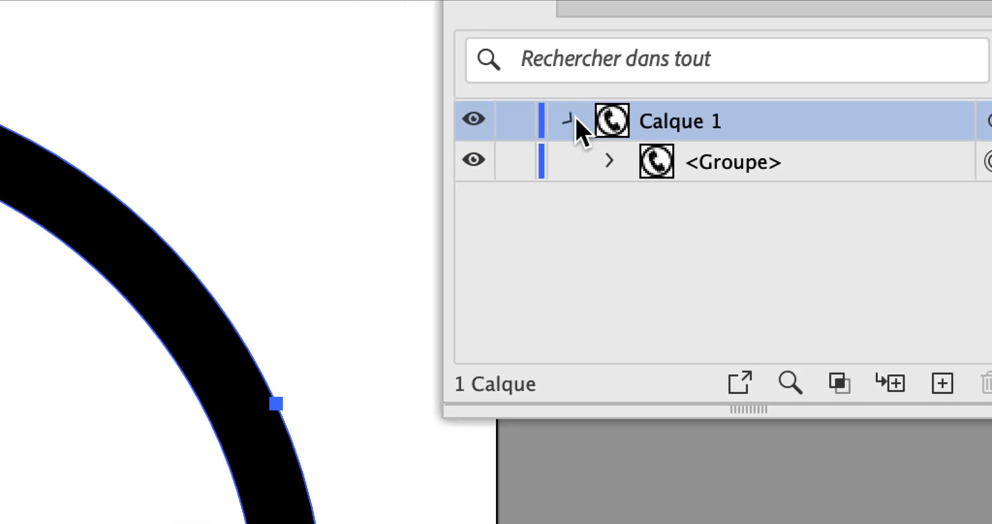
left_click(540, 86)
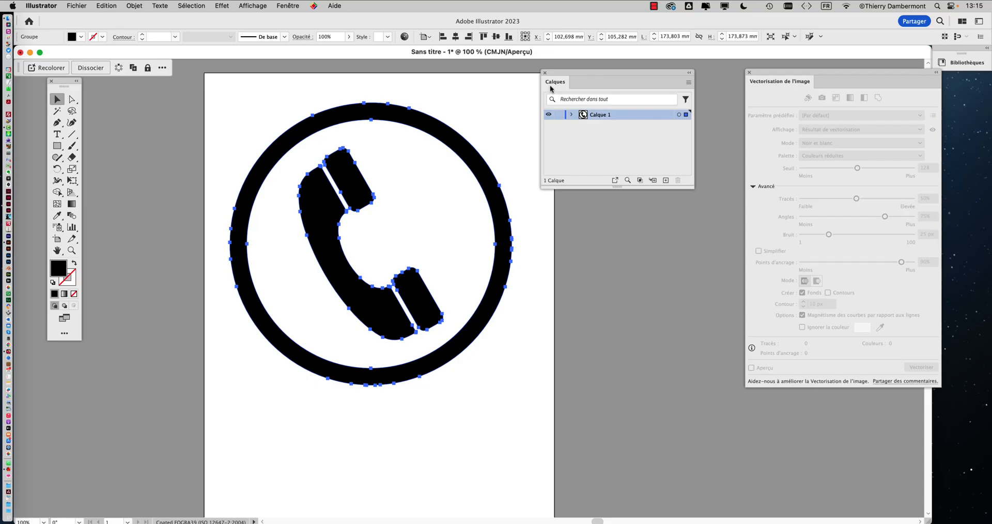
left_click(545, 73)
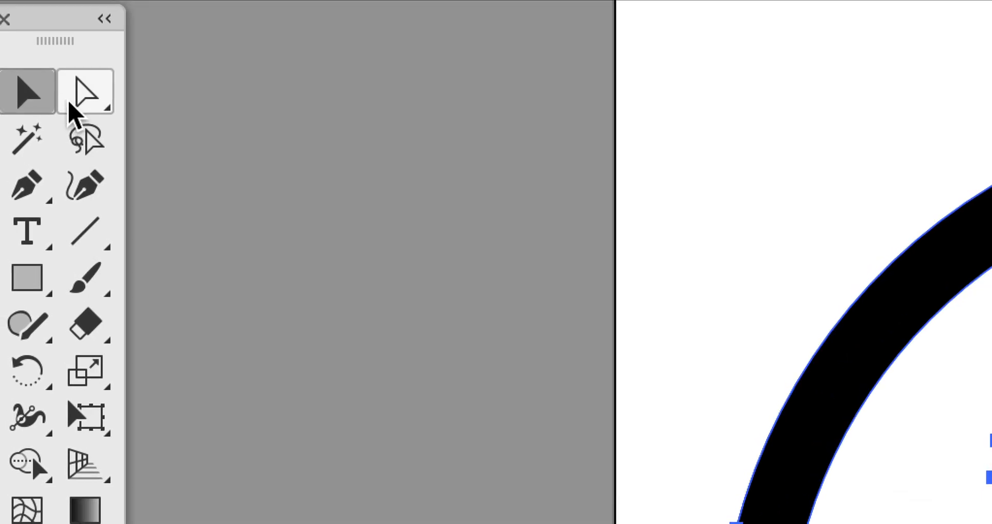
Tear off the Direct Selection flyout as a floating panel and pick Group Selection
left_click(72, 99)
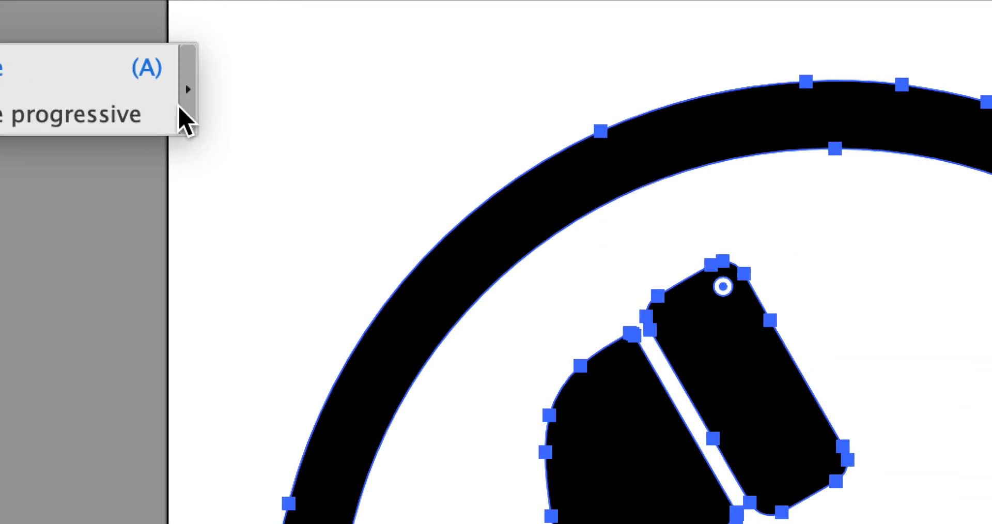
left_click(126, 104)
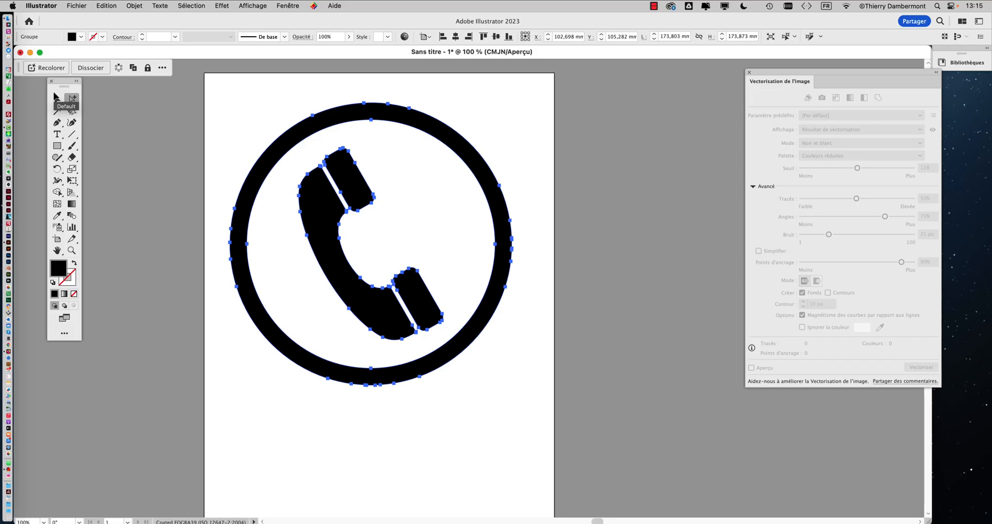
left_click(76, 102)
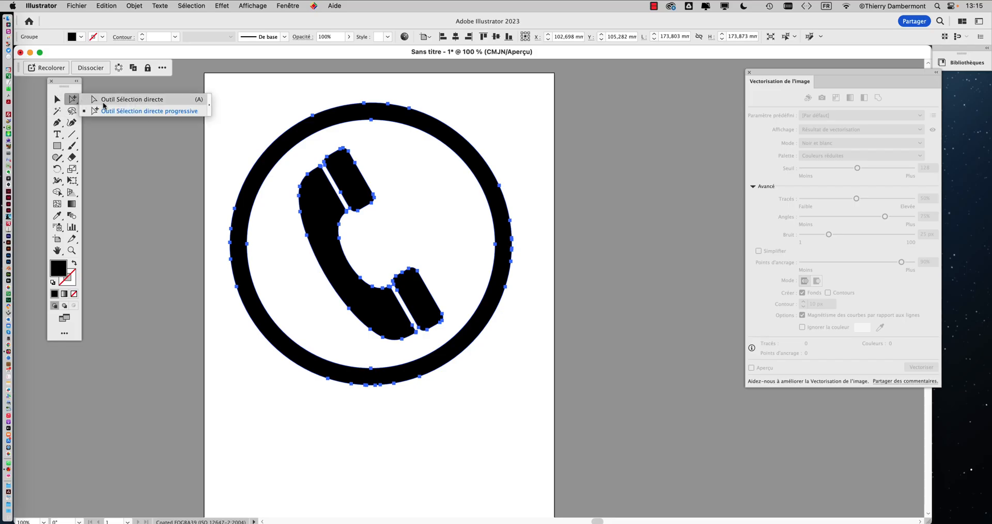
left_click(209, 111)
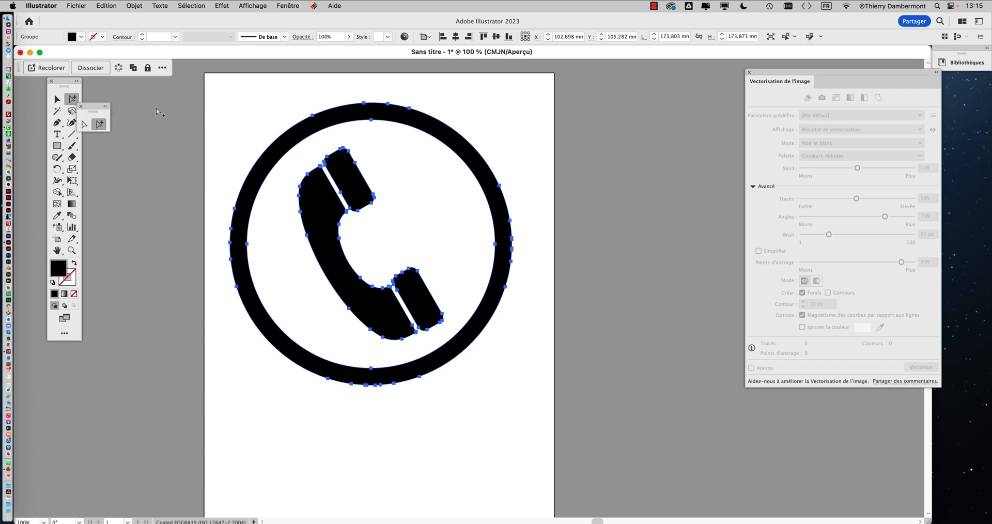
left_click_drag(93, 107, 225, 94)
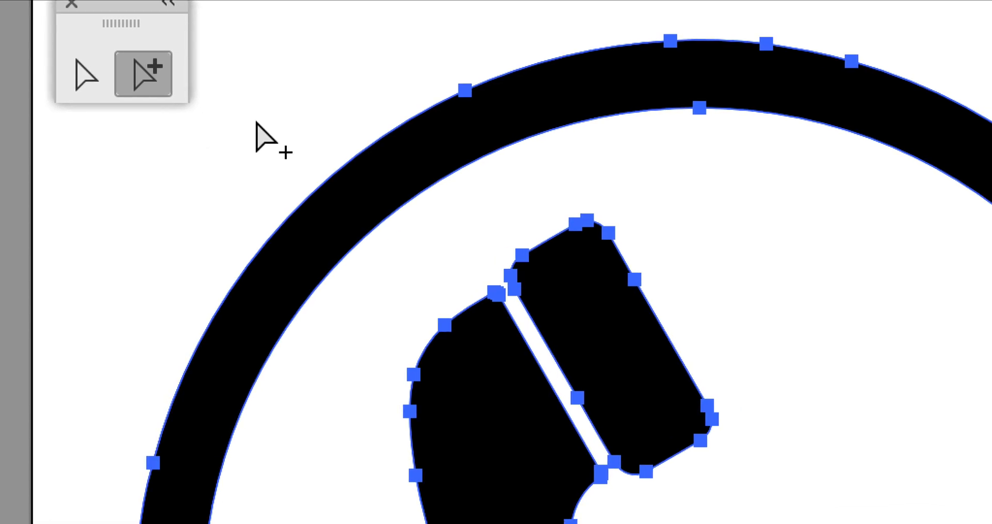
Select the outer ring path of the icon and delete it
left_click(334, 179)
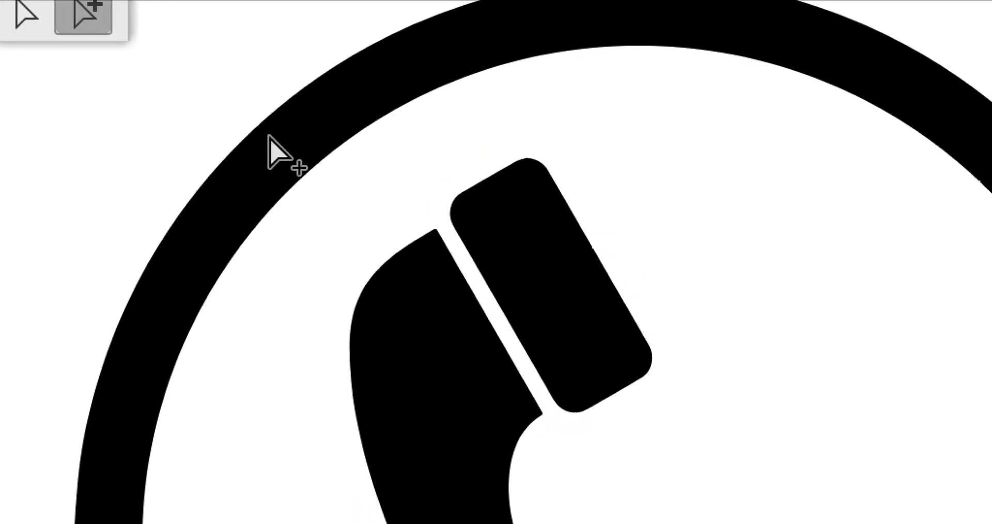
left_click(269, 137)
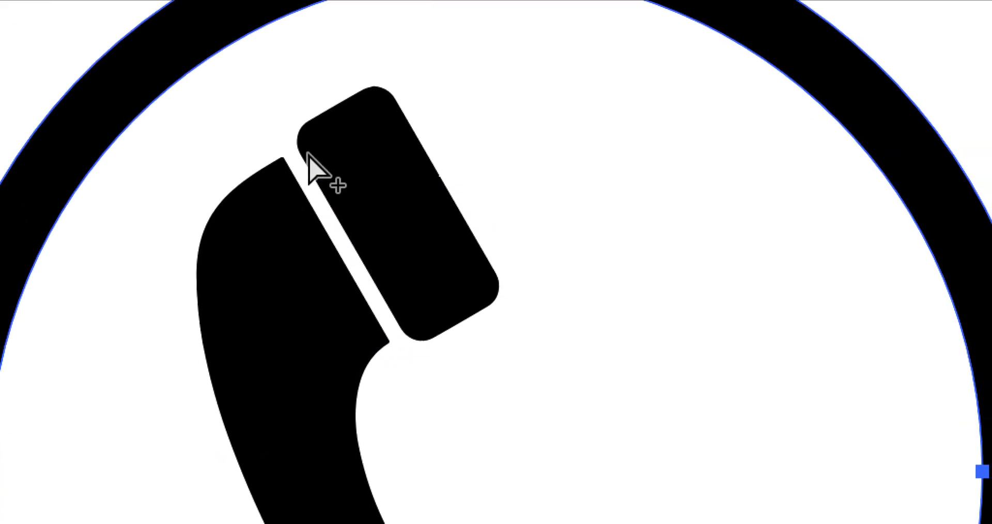
left_click(479, 222)
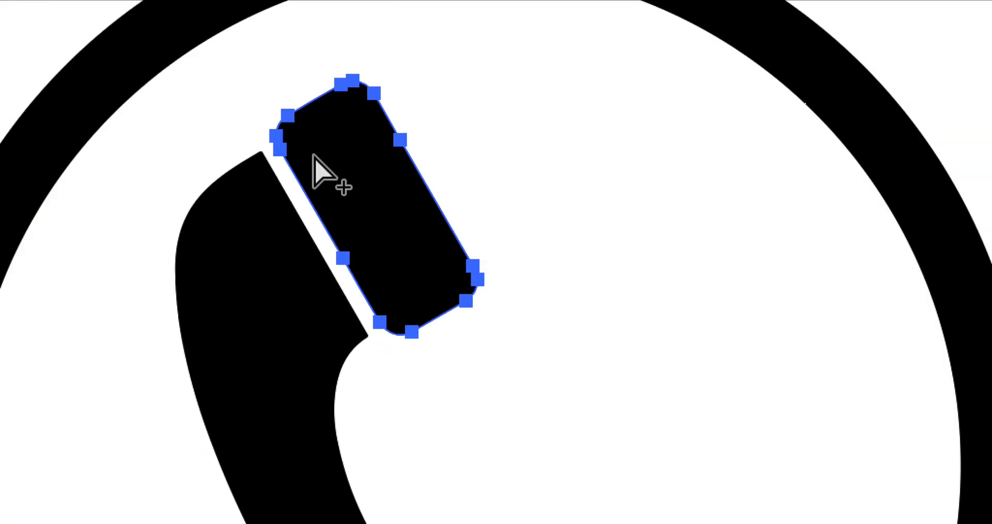
left_click(391, 298)
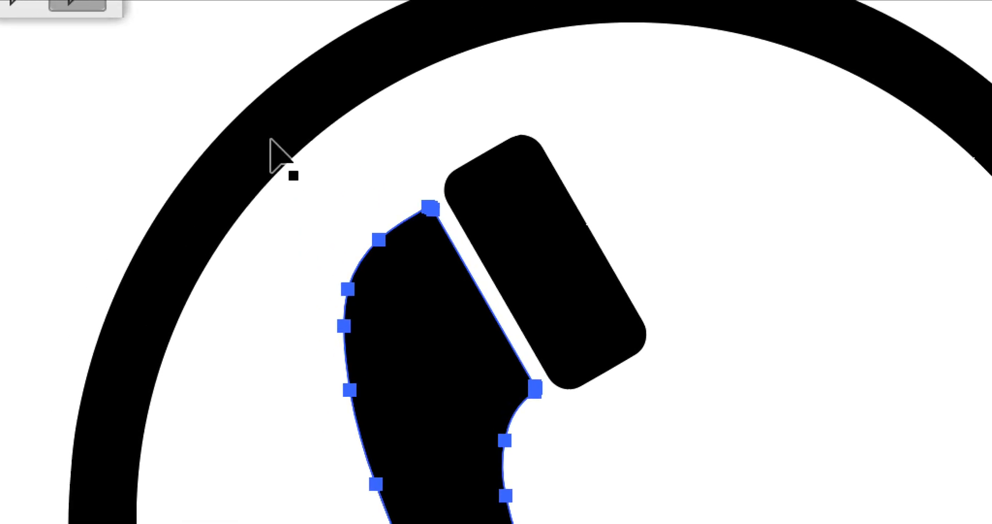
left_click(312, 78)
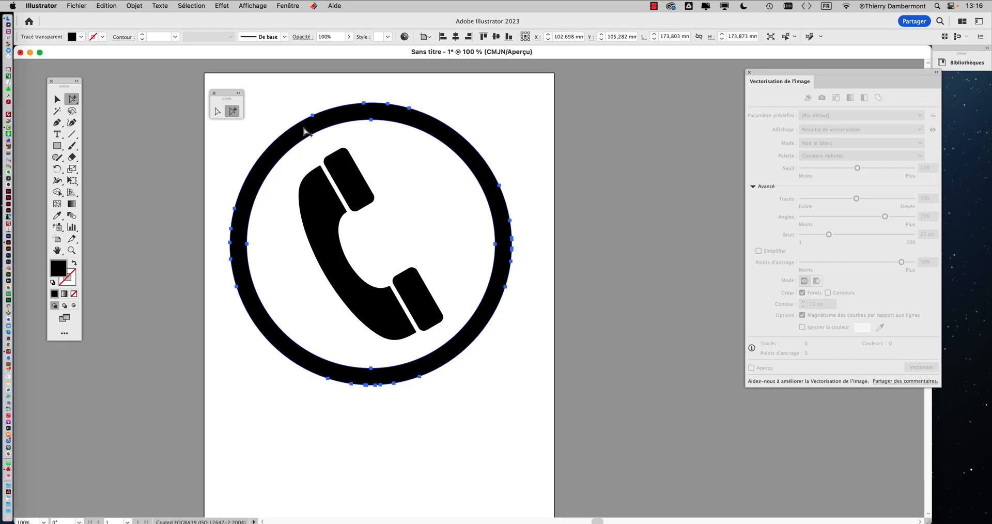
key("Delete")
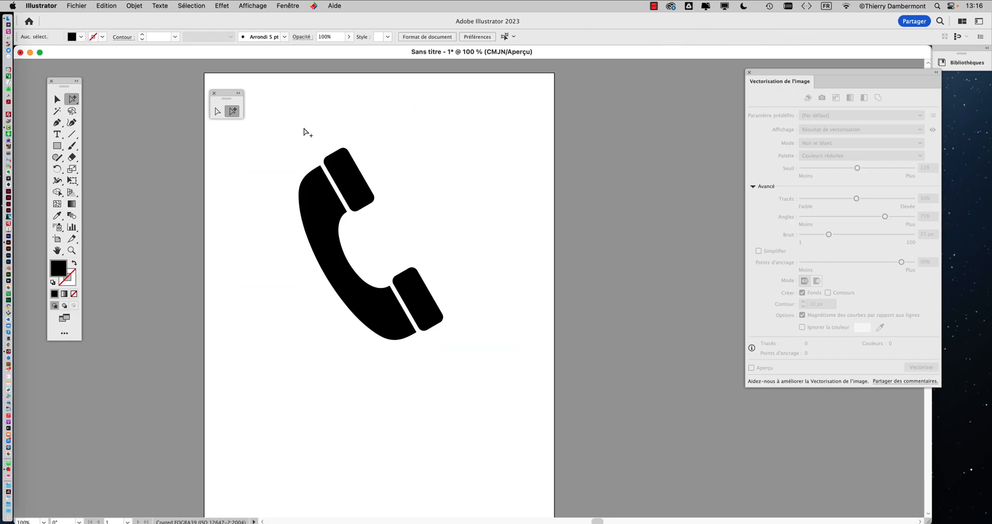
Select the whole handset and save the document as 'phone A - 01.ai'
left_click(56, 101)
left_click_drag(281, 140, 549, 450)
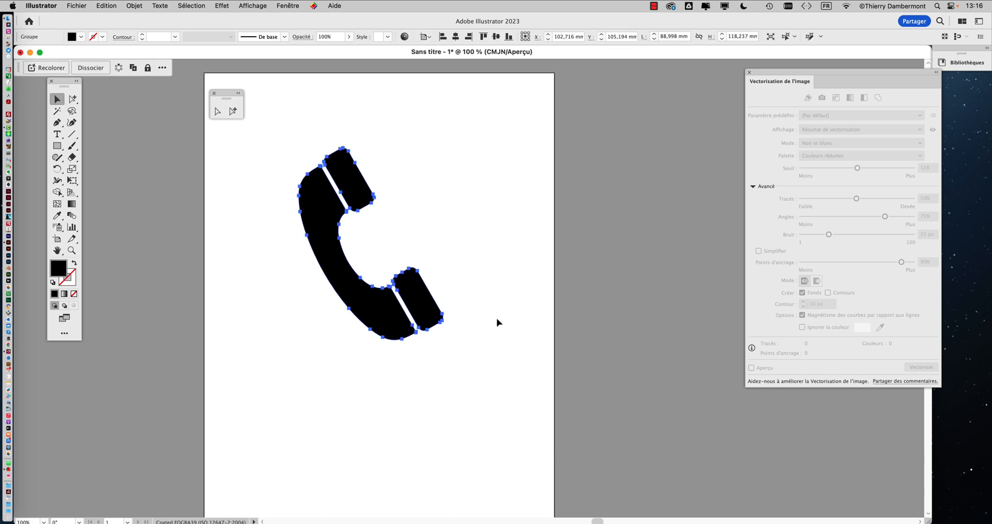
left_click(75, 5)
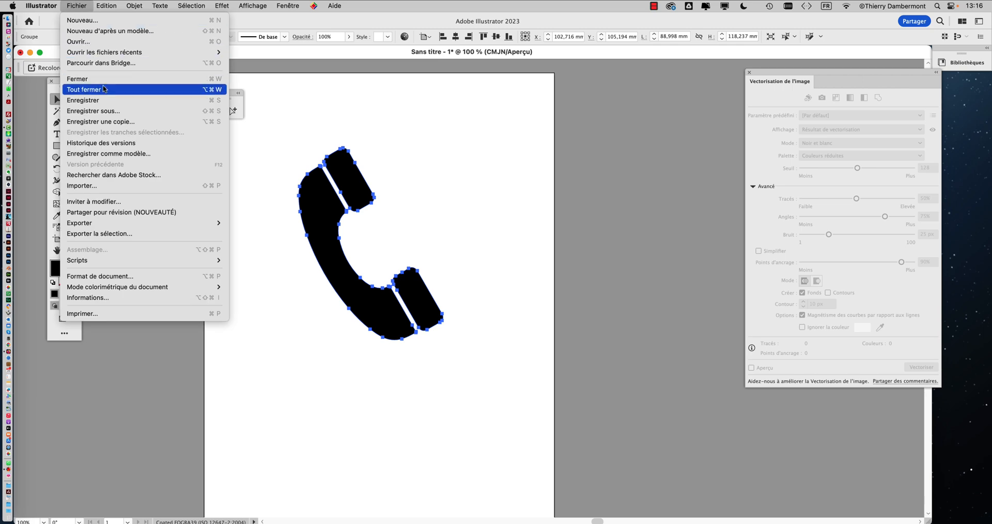
left_click(112, 110)
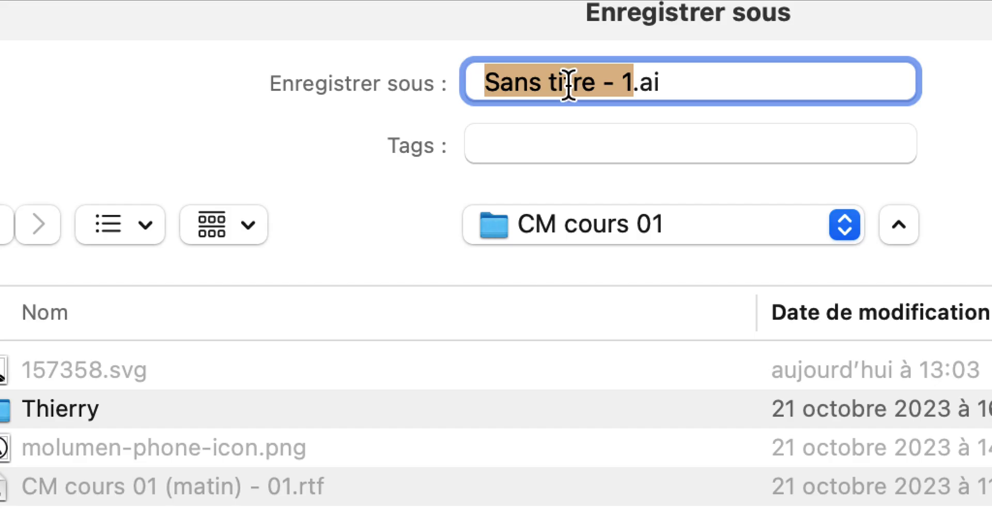
type("phone")
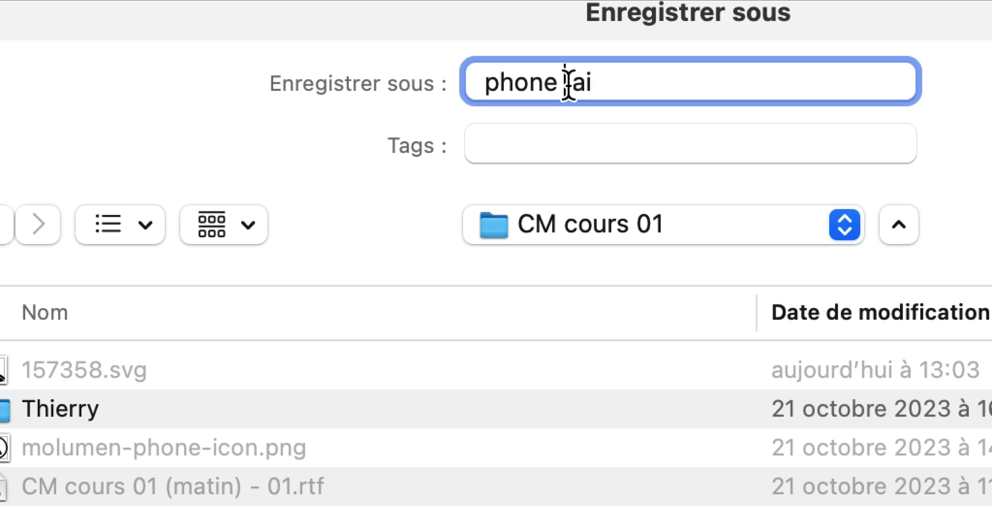
type(" A - 01")
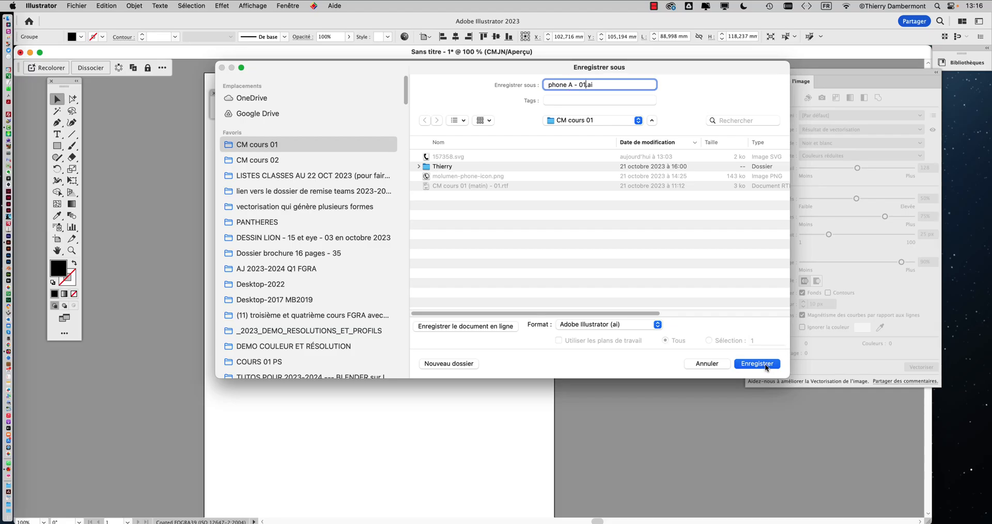
left_click(766, 363)
left_click(599, 380)
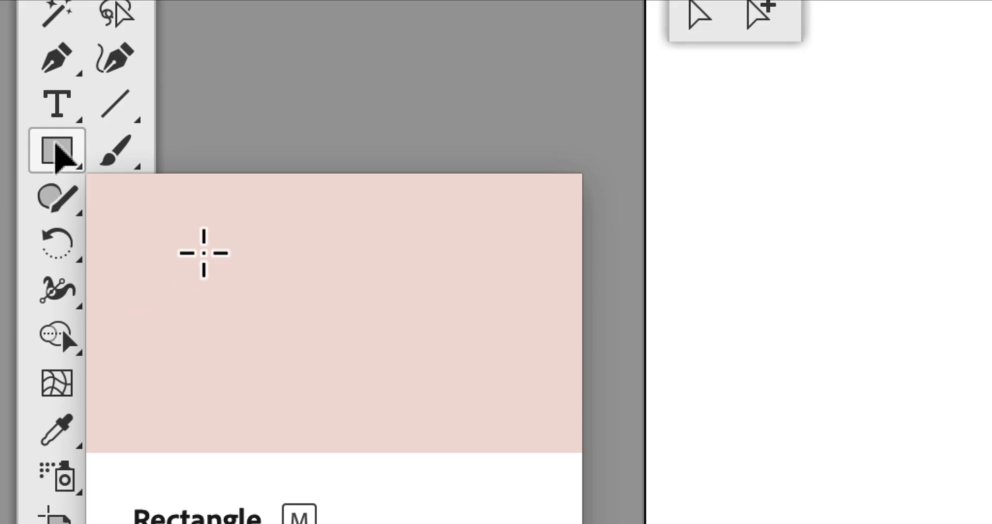
Draw a black square over the handset, rotate it counter-clockwise and shrink it to about 95.5 mm
left_click(55, 155)
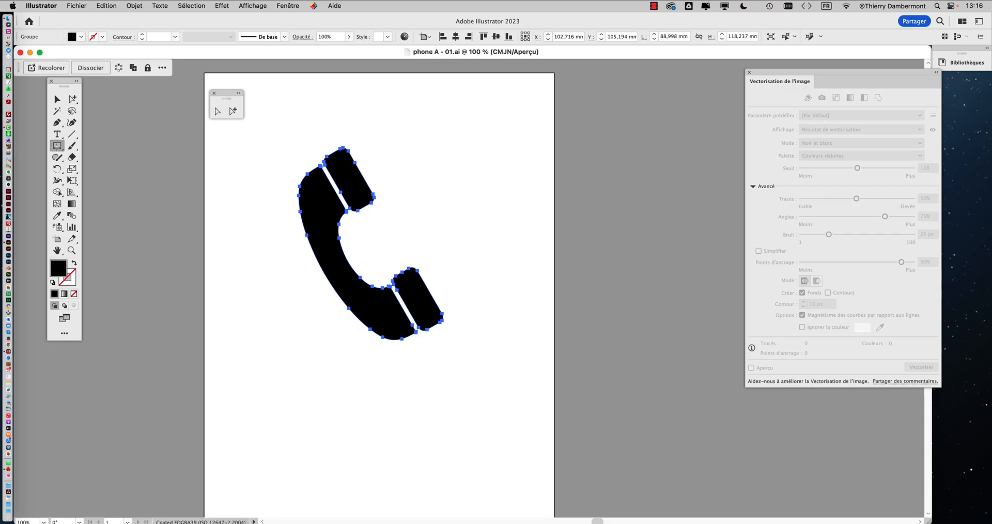
mouse_move(251, 156)
left_mouse_down()
mouse_move(478, 294)
mouse_move(464, 277)
left_mouse_up()
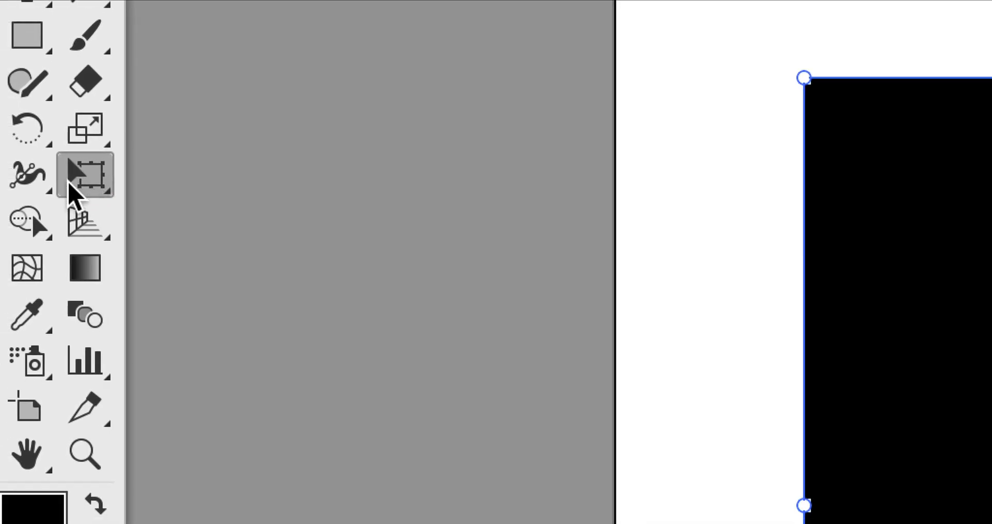
left_click(72, 186)
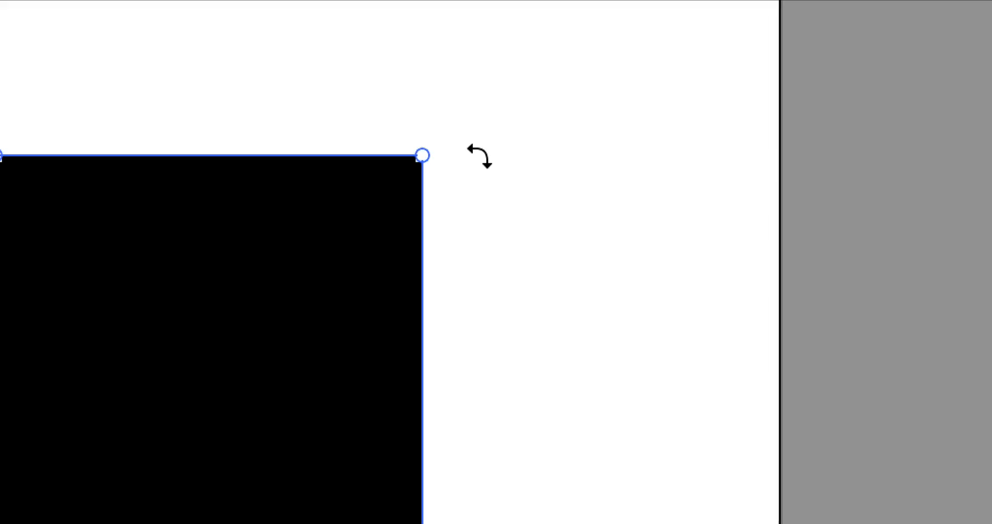
left_click_drag(479, 156, 425, 118)
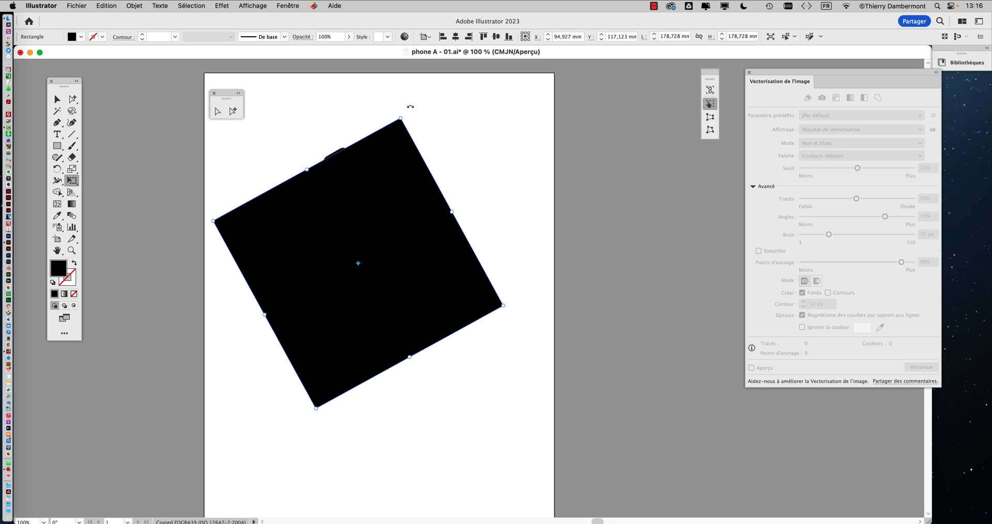
mouse_move(376, 190)
left_mouse_down()
mouse_move(381, 171)
mouse_move(382, 187)
left_mouse_up()
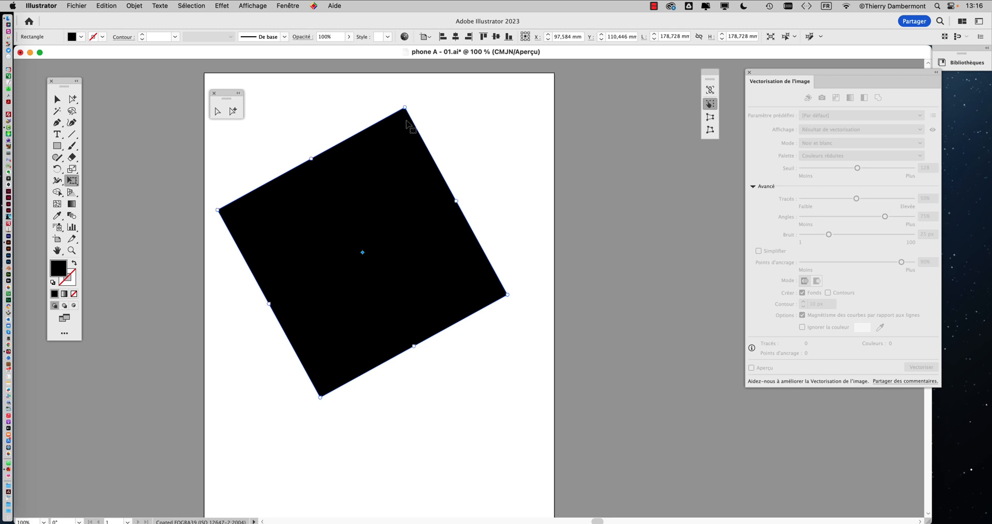
left_click_drag(405, 107, 404, 151)
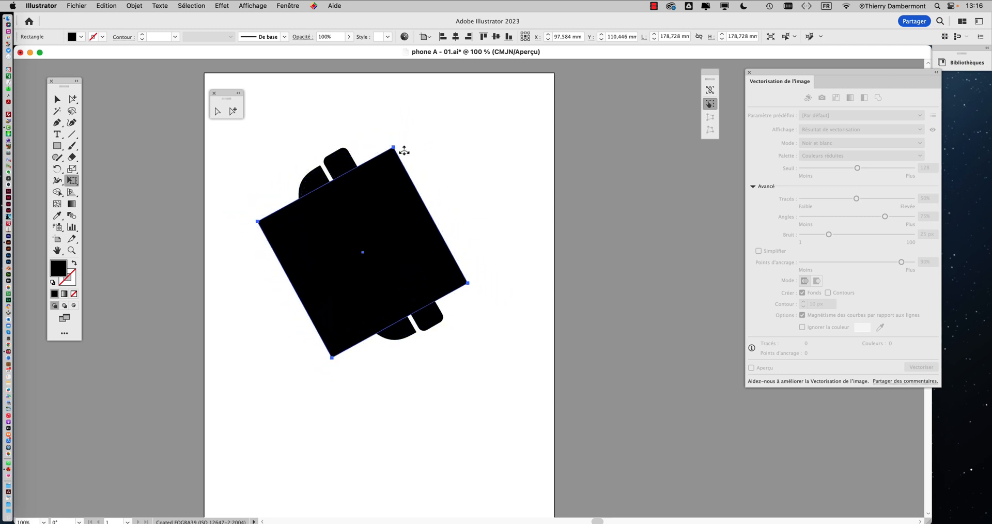
left_click(62, 101)
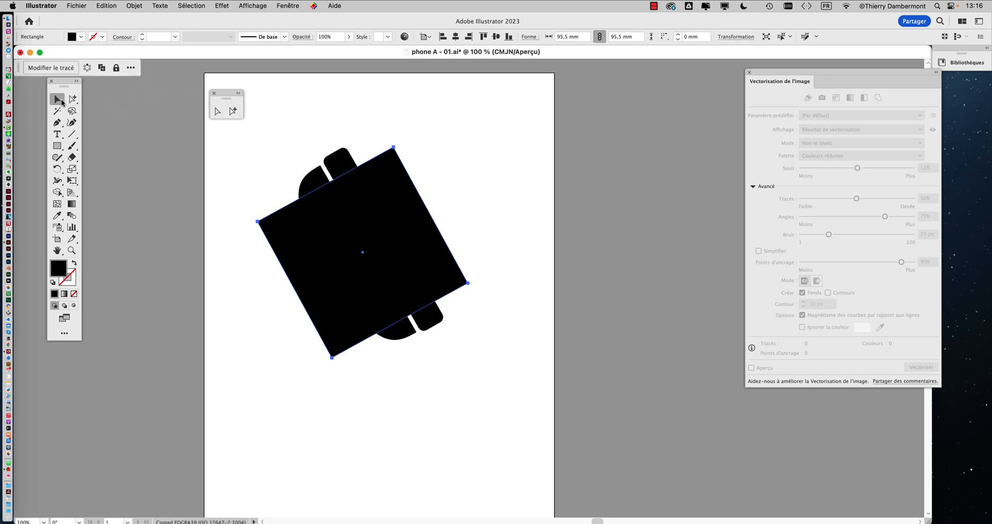
left_click(232, 174)
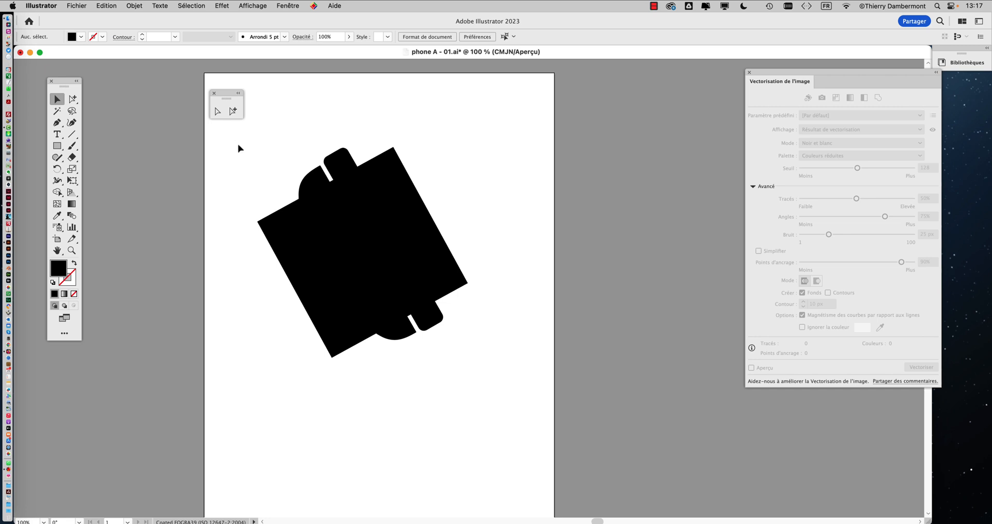
Marquee-select the tilted square and the phone handset together
left_click_drag(274, 182, 516, 373)
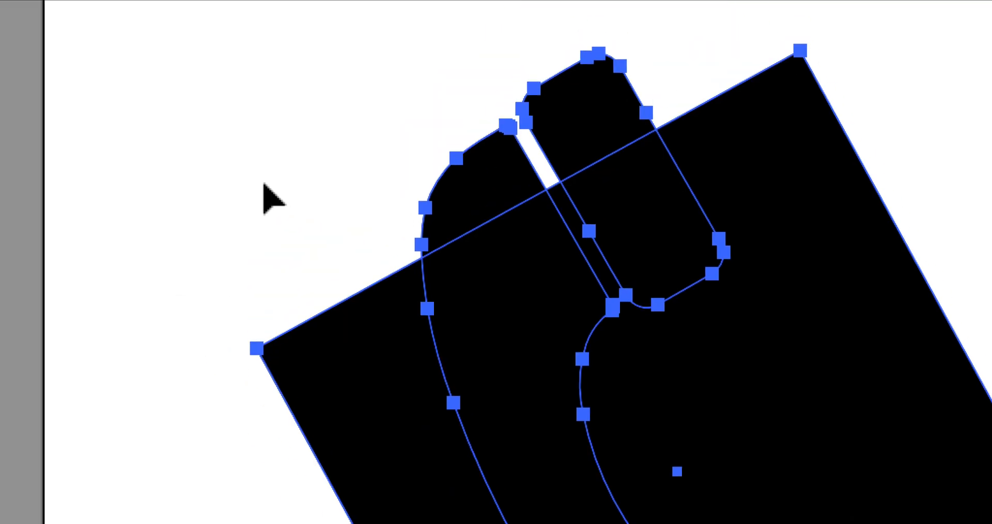
left_click(258, 179)
left_click_drag(229, 130, 442, 320)
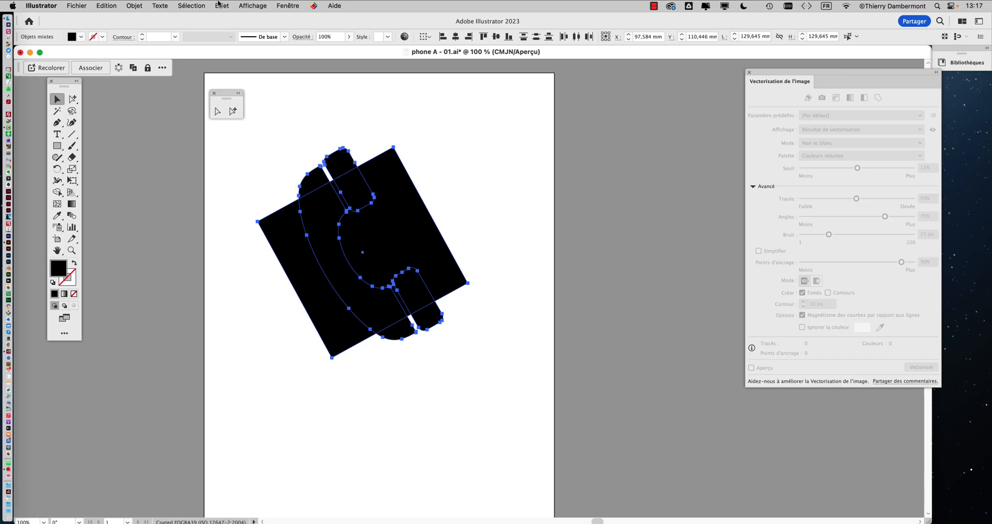
Apply Objet > Tracé transparent > Créer to make them one compound path
left_click(106, 5)
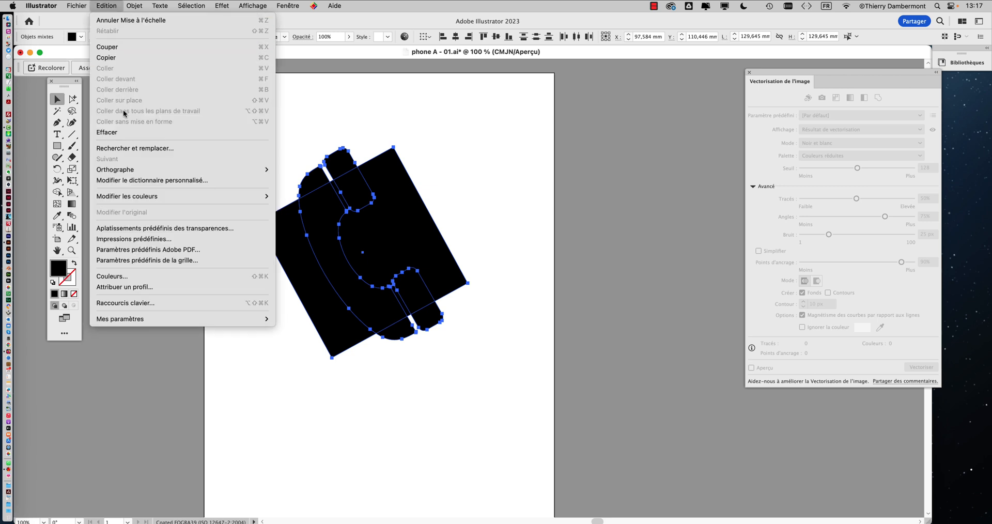
mouse_move(191, 6)
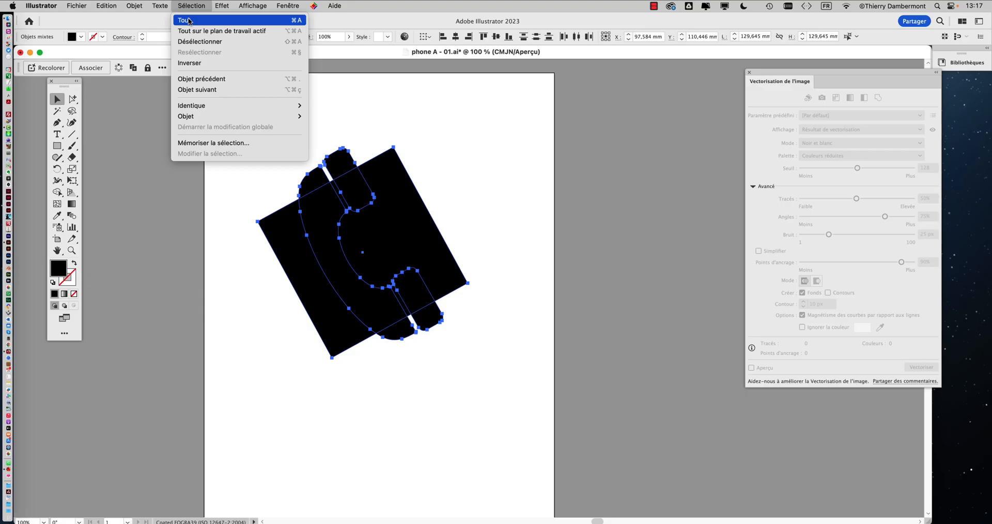
left_click(639, 118)
left_click(134, 6)
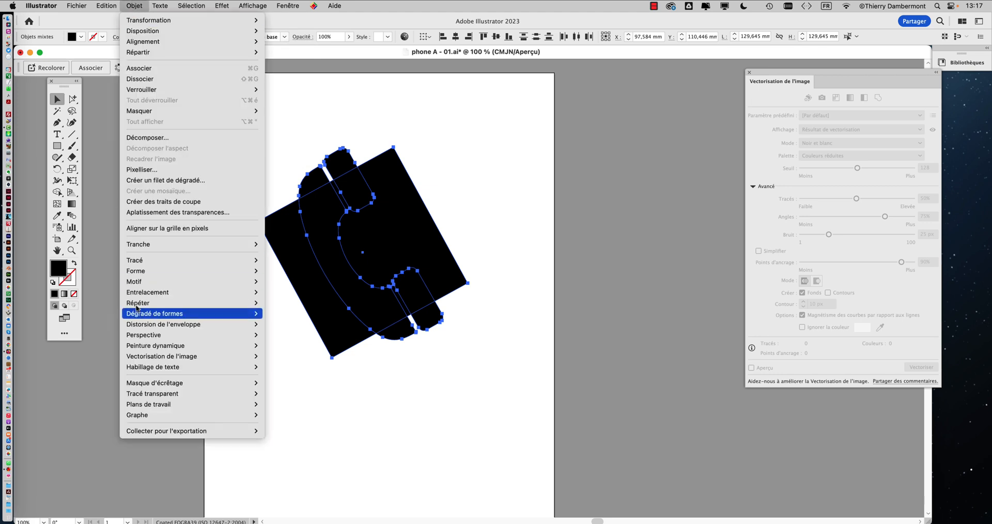
mouse_move(145, 395)
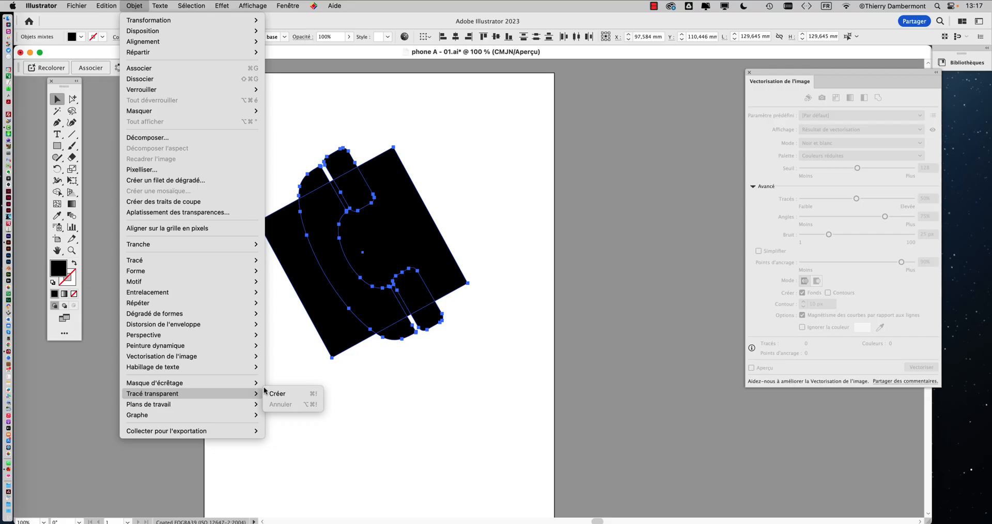
left_click(286, 395)
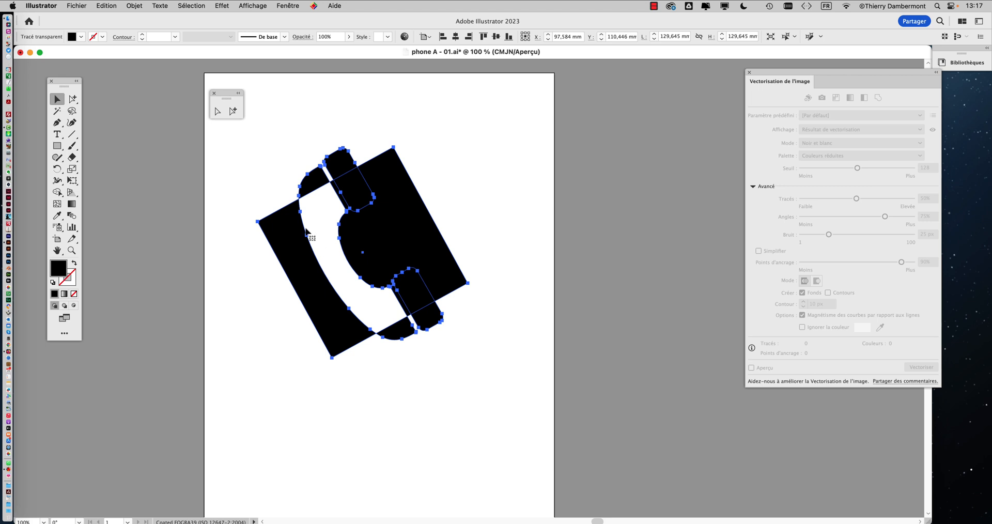
scroll(453, 308, "up", 2)
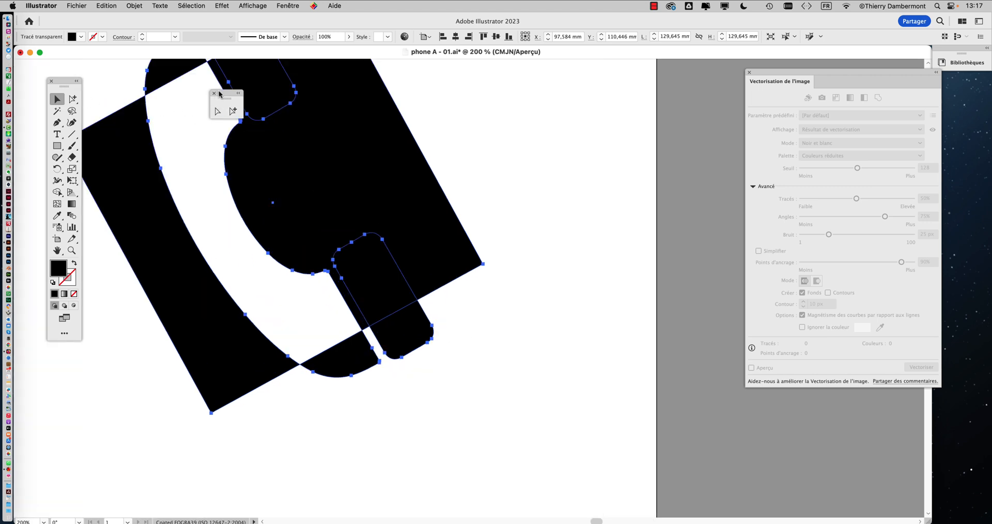
left_click_drag(219, 94, 613, 128)
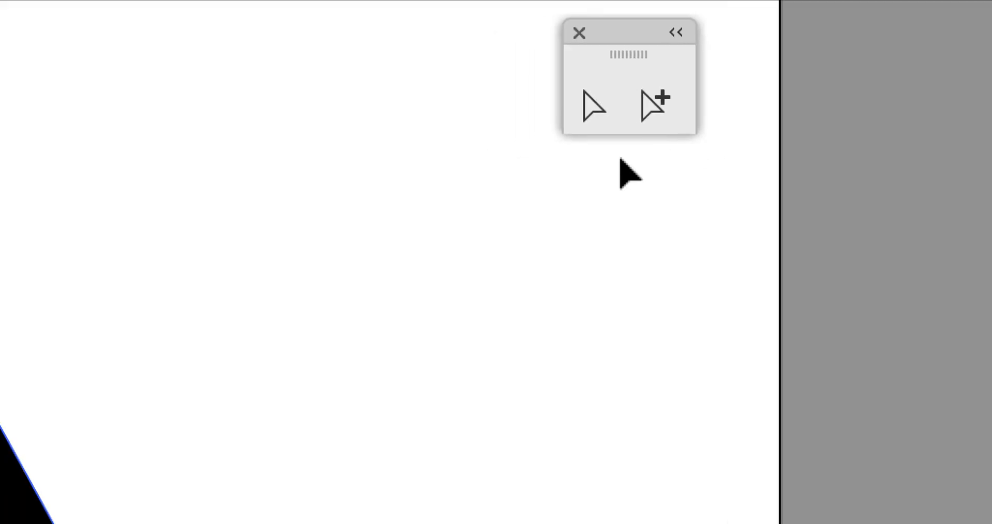
left_click(589, 123)
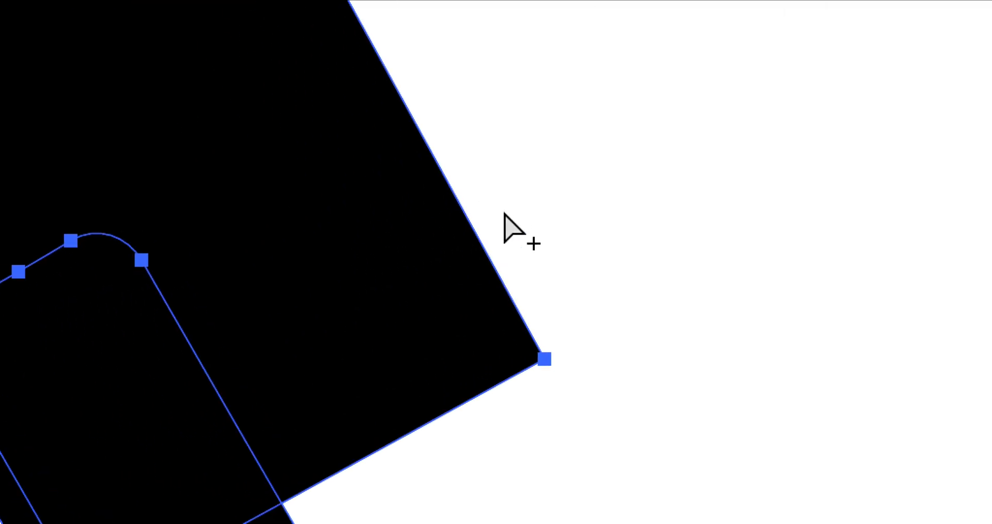
left_click(367, 303)
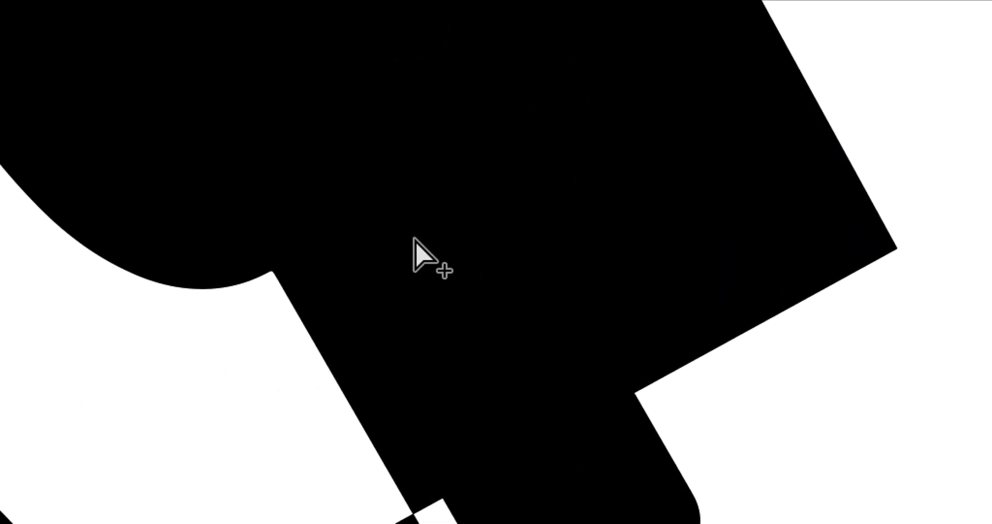
key("ctrl+y")
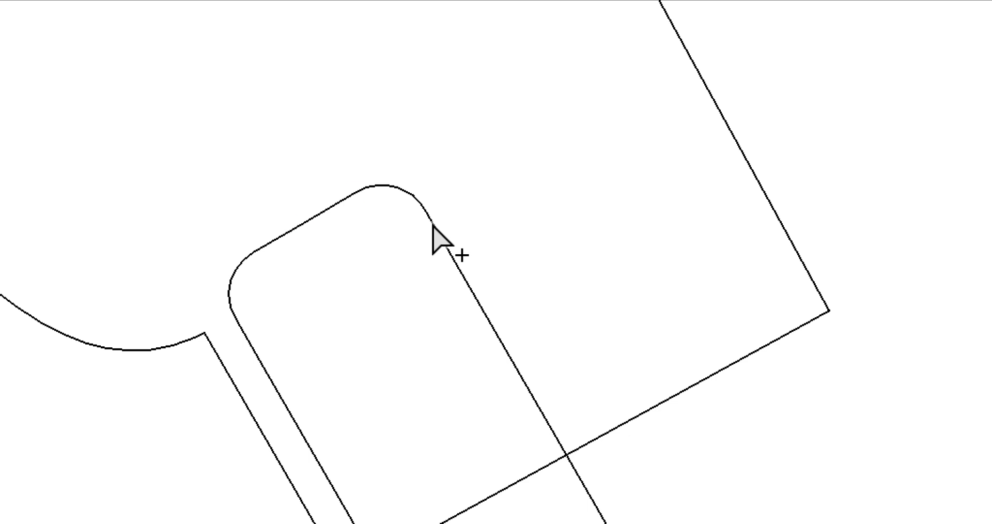
left_click(433, 225)
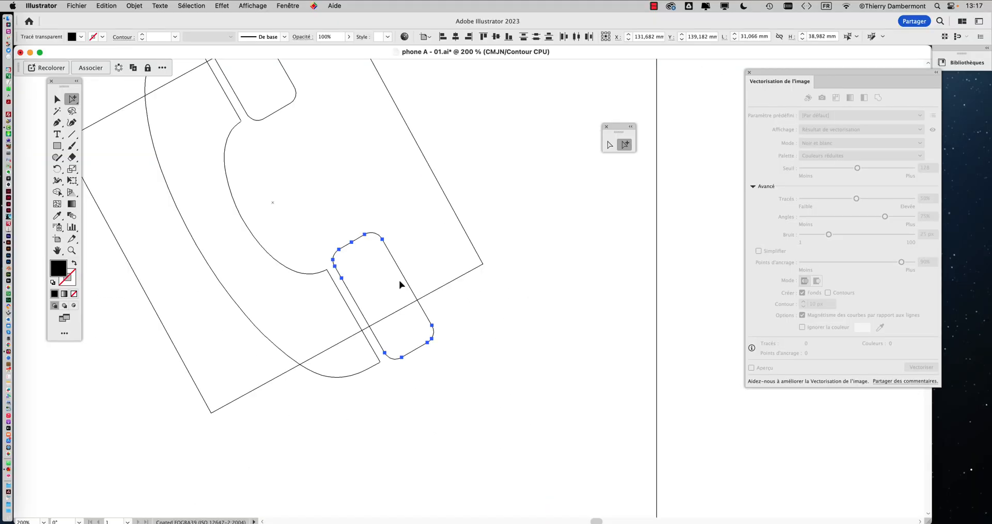
key("super+y")
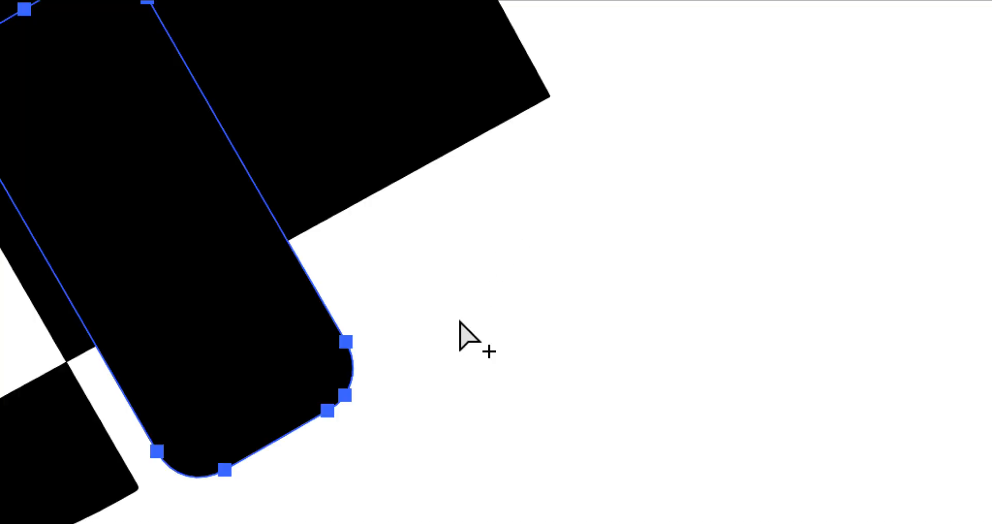
left_click(455, 329)
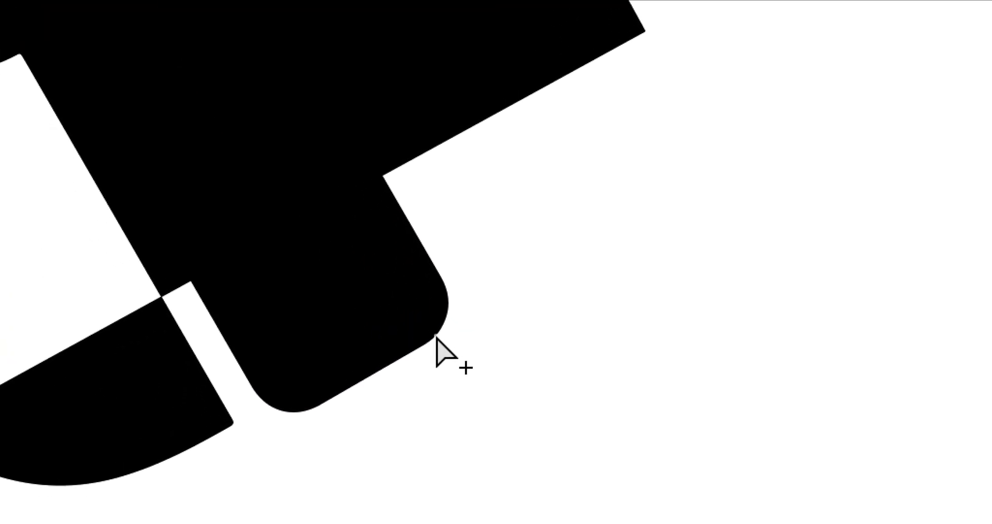
left_click(436, 335)
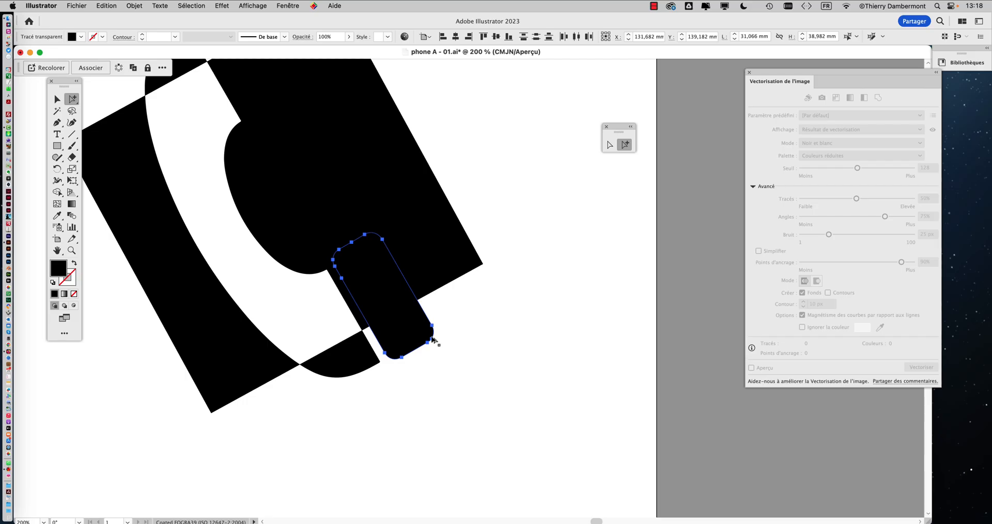
Open the Options d'objet panel and set it to Tout afficher
left_click(281, 5)
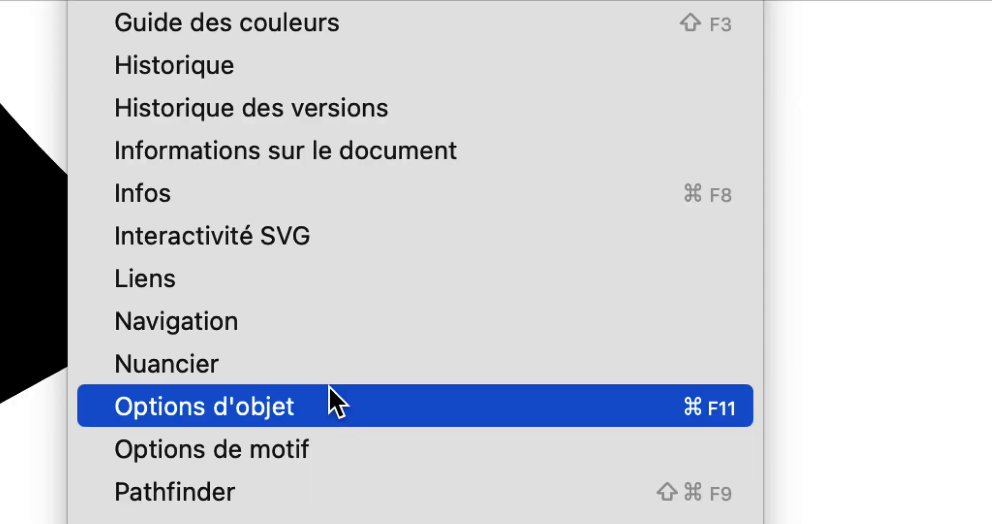
left_click(323, 400)
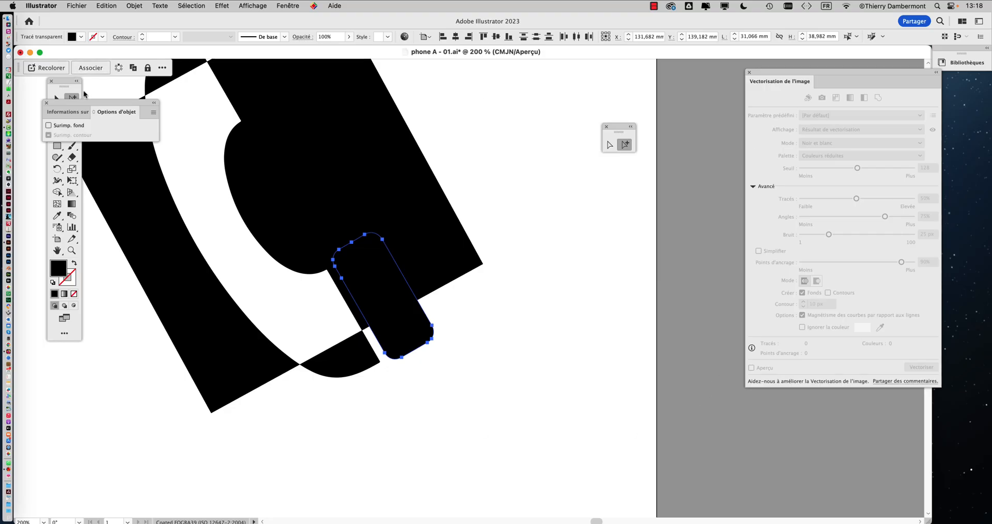
left_click_drag(80, 105, 526, 179)
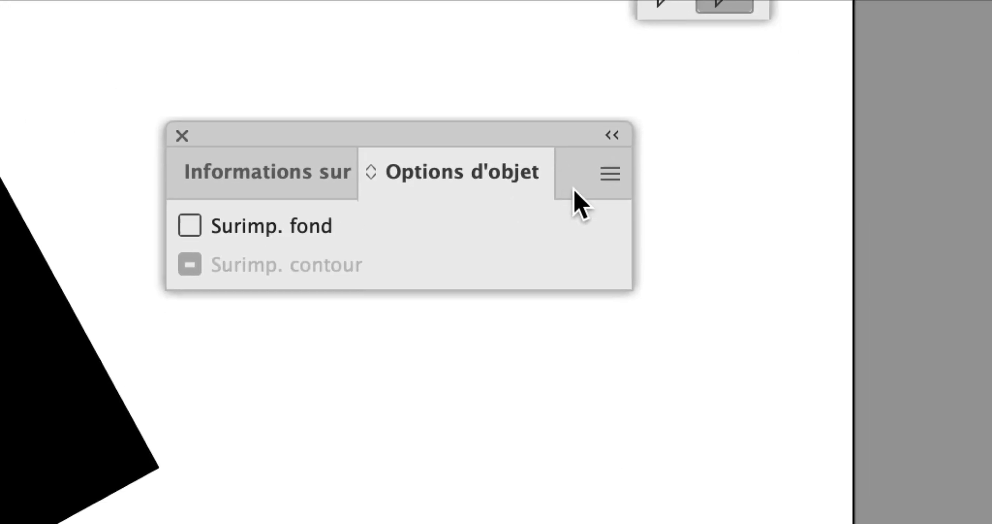
left_click(802, 231)
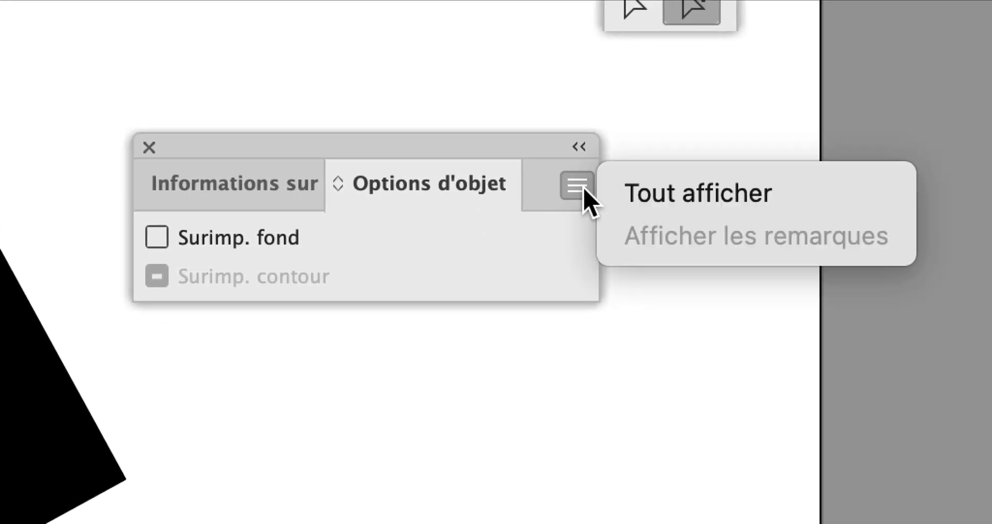
left_click(596, 194)
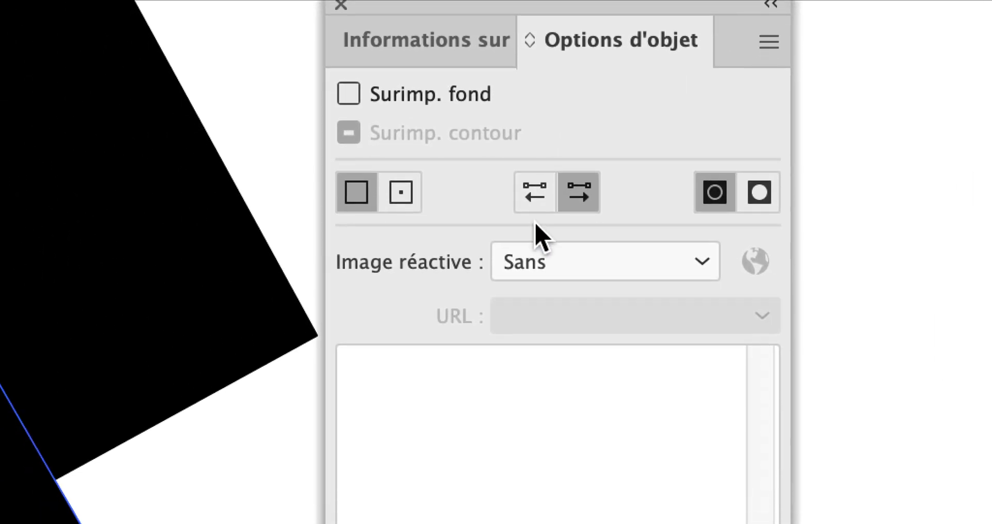
Reverse the path direction of both earpiece paths so they knock out in white
left_click(535, 220)
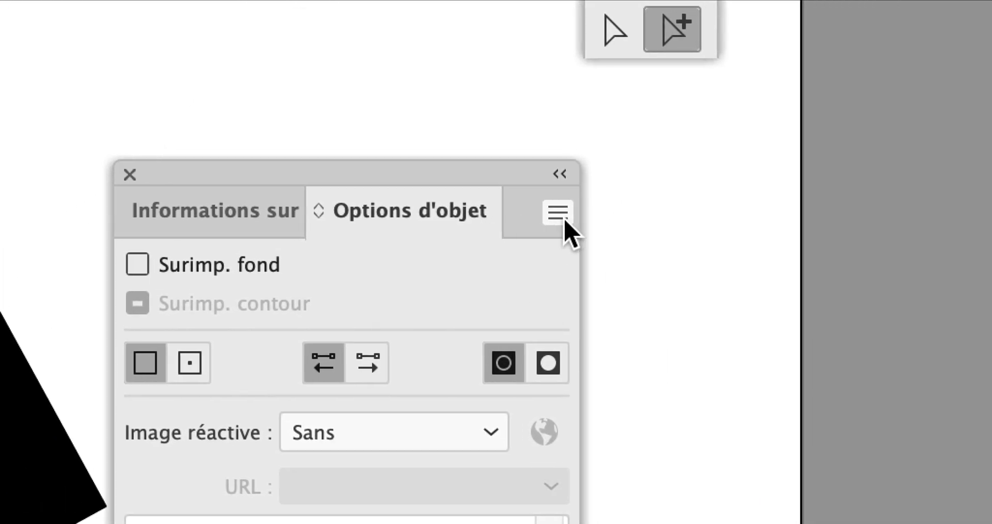
left_click(572, 217)
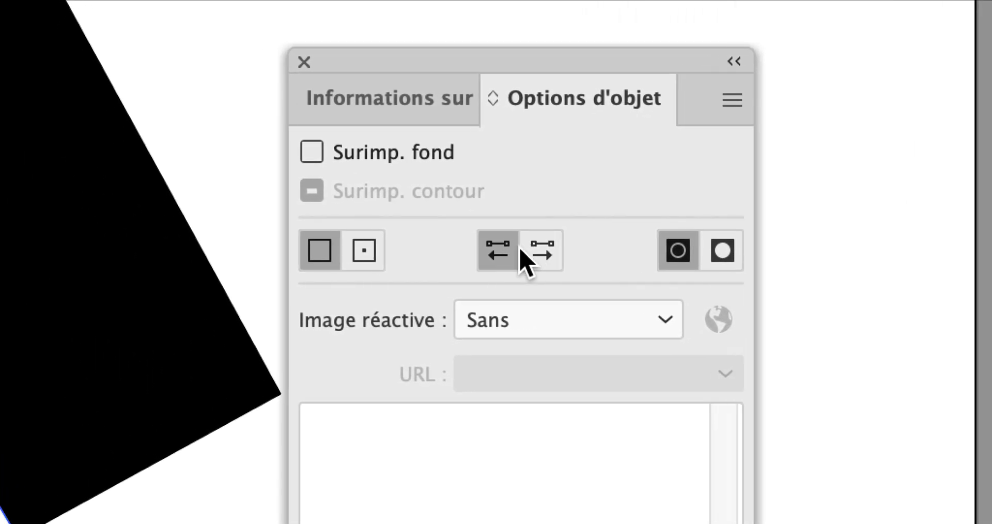
left_click(525, 250)
left_click(480, 247)
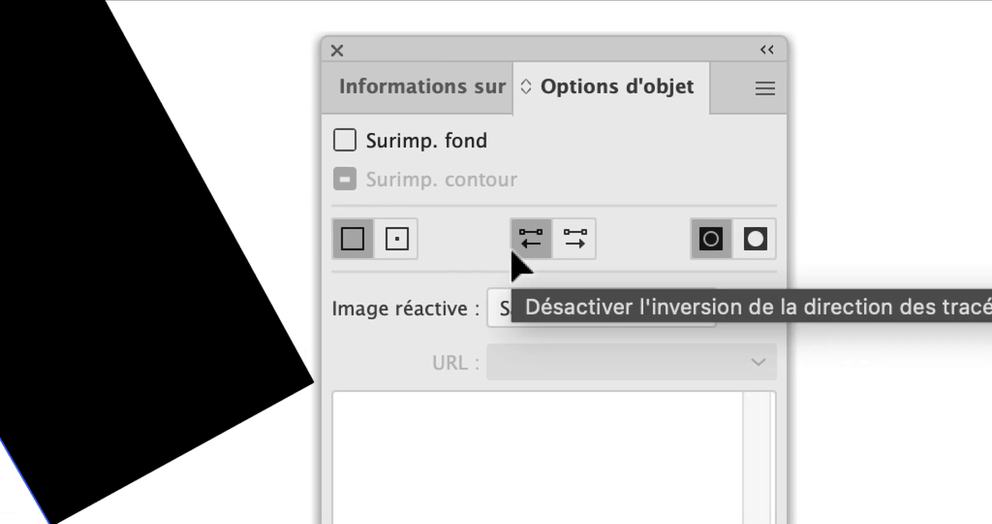
scroll(387, 296, "up", 5)
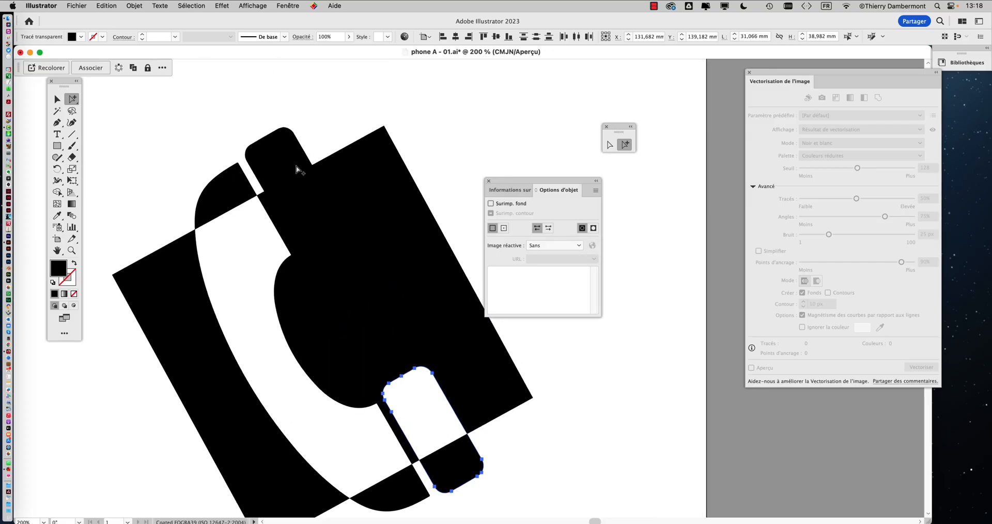
left_click(278, 134)
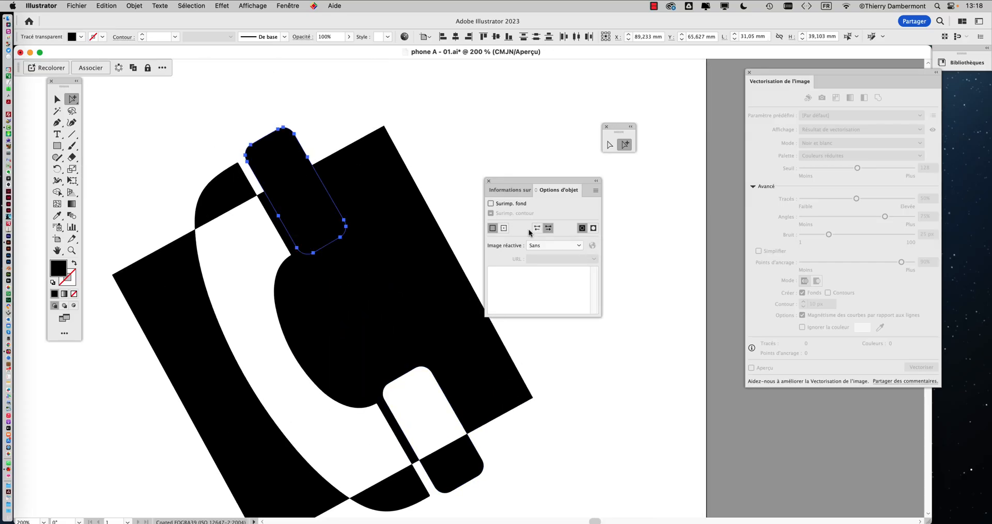
left_click(465, 225)
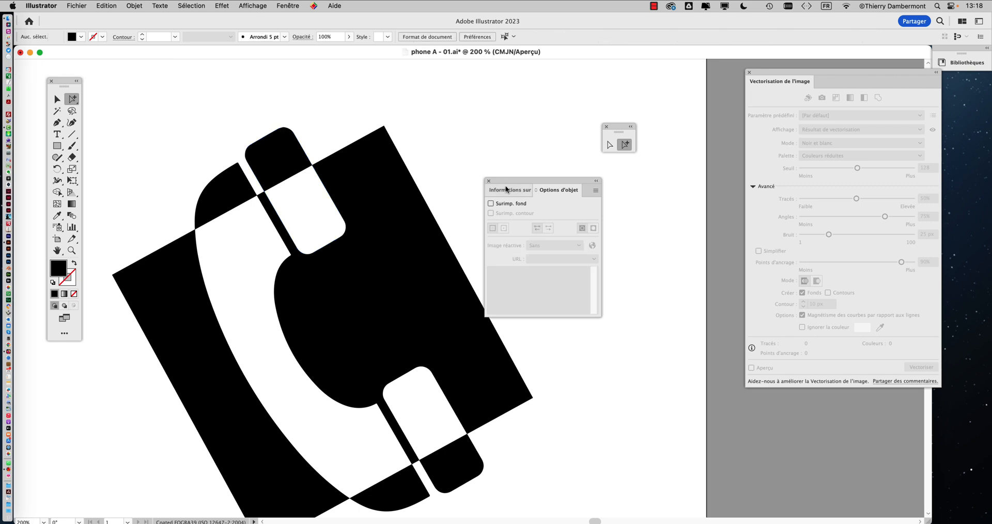
left_click_drag(507, 189, 621, 196)
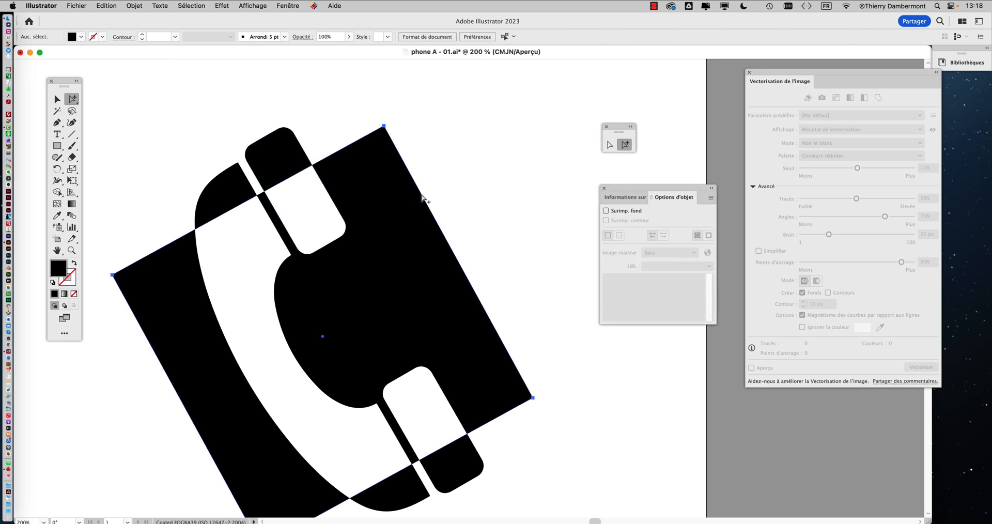
Rotate the black square further counter-clockwise with Free Transform
scroll(433, 211, "down", 2)
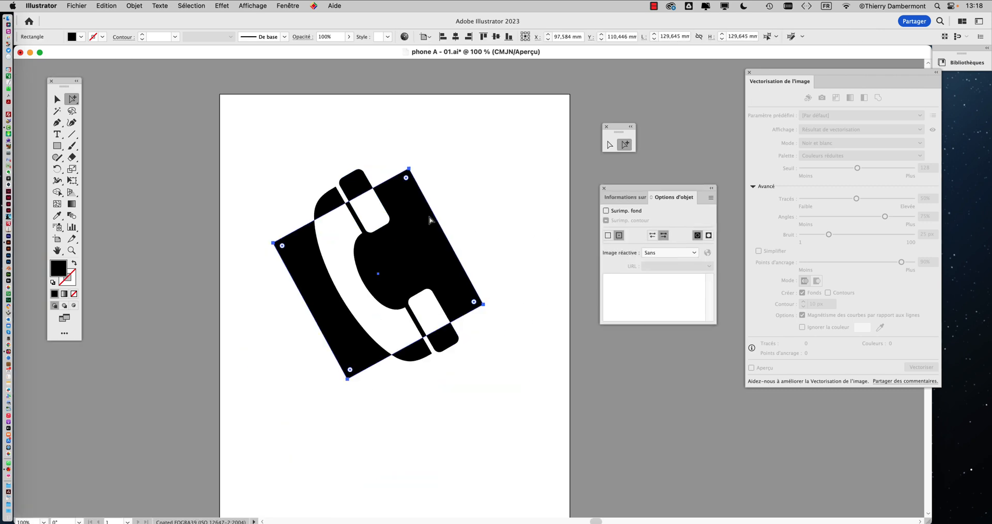
left_click(72, 181)
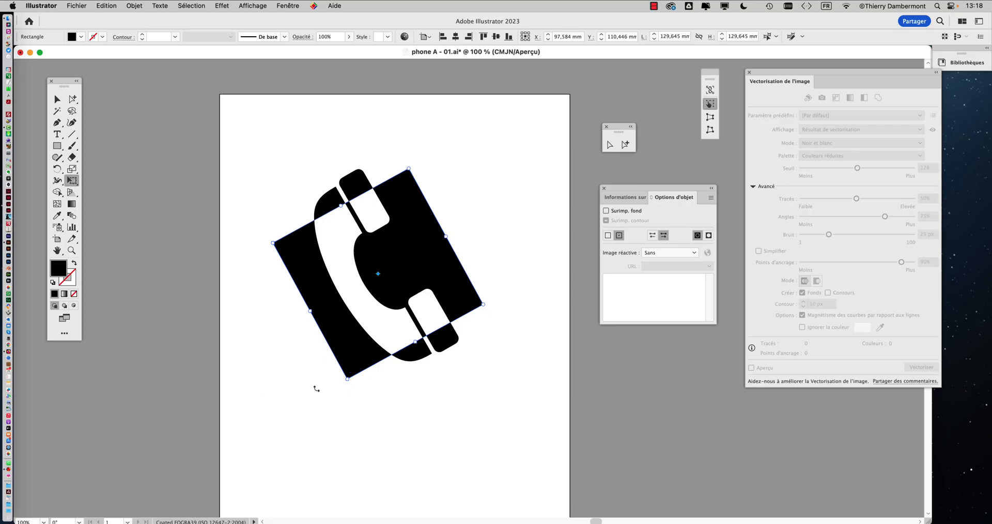
left_click_drag(316, 388, 479, 276)
key("v")
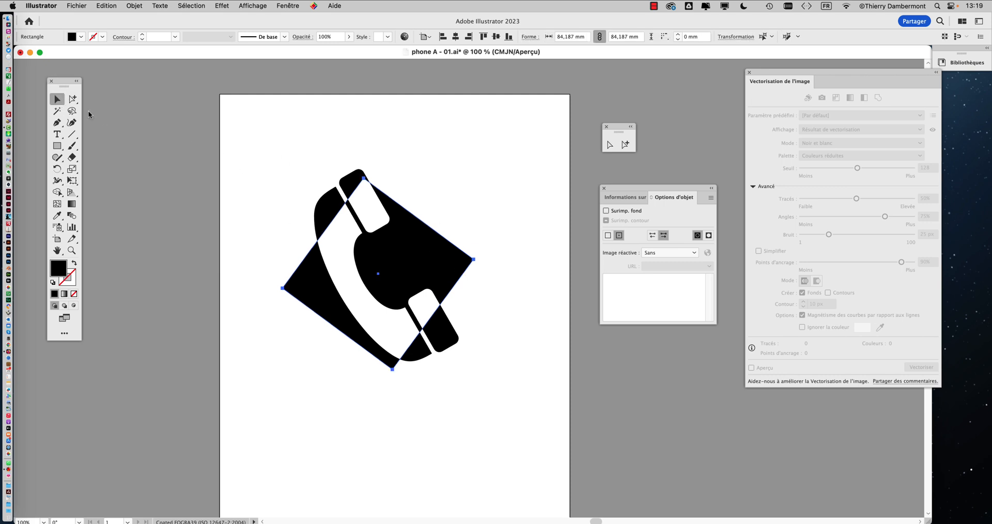
Enlarge the square to about 241.2 mm around its centre, move it down-right, then deselect
left_click(76, 185)
left_click_drag(474, 260, 573, 243)
left_click_drag(340, 158, 410, 205)
left_click_drag(318, 208, 216, 155)
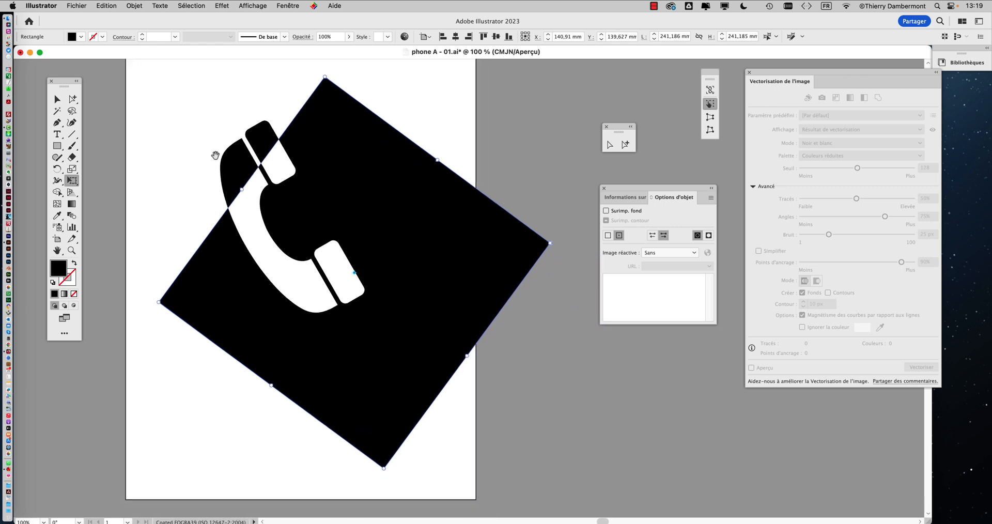
left_click_drag(313, 187, 347, 216)
scroll(365, 226, "down", 1)
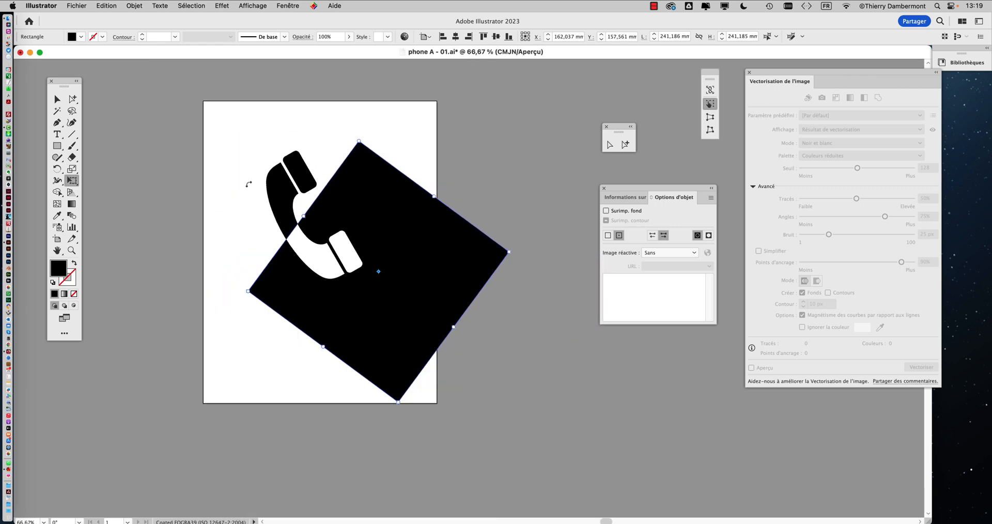
left_click(58, 99)
left_click(104, 142)
scroll(232, 173, "left", 1)
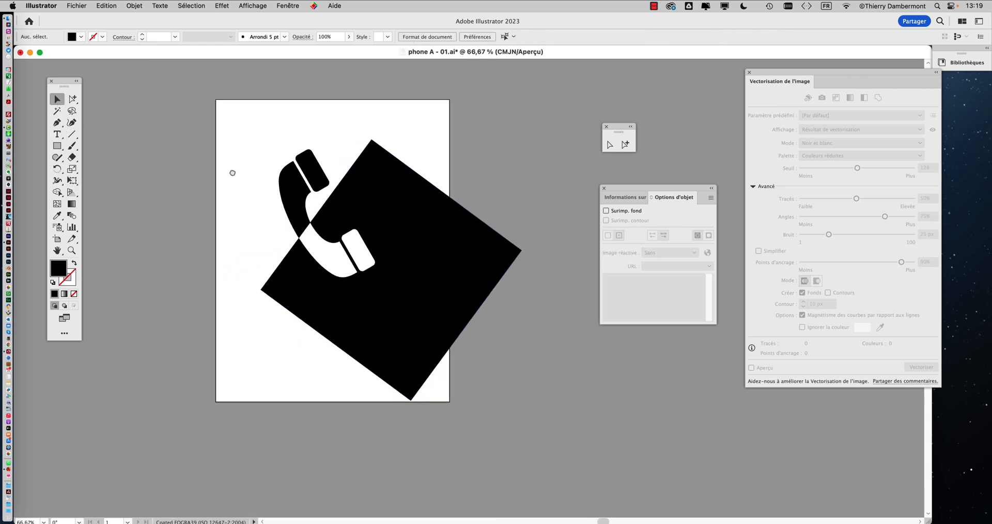
Type the word 'call' as a text object left of the artboard
scroll(232, 173, "left", 5)
scroll(232, 172, "down", 2)
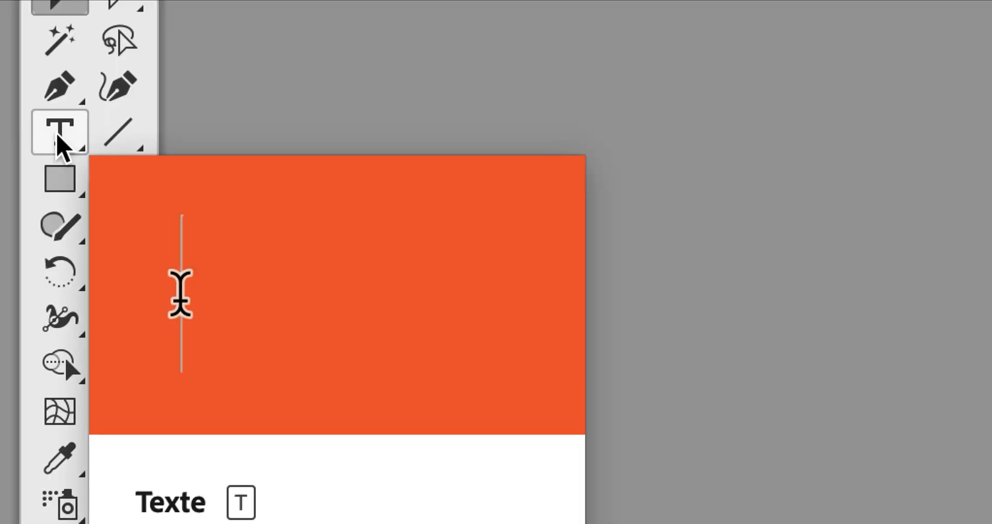
left_click(57, 135)
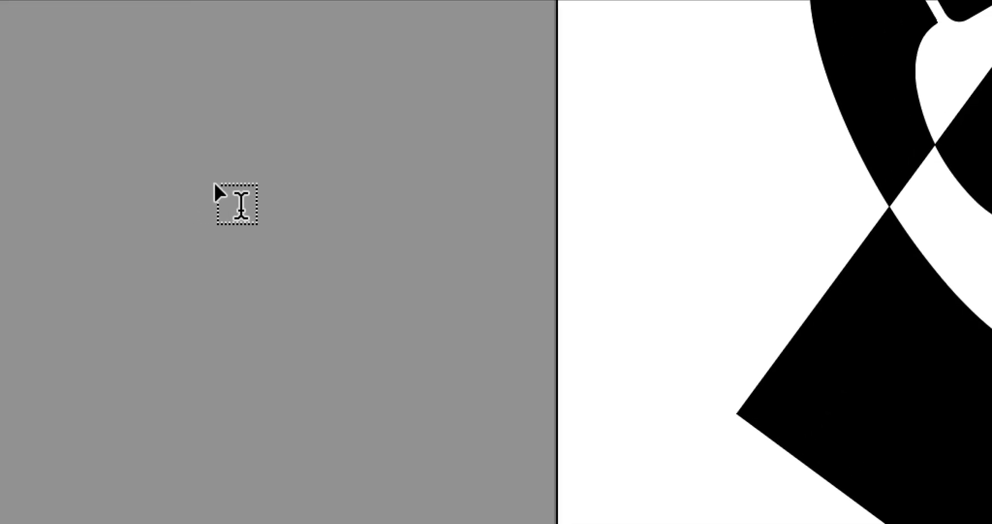
left_click(215, 184)
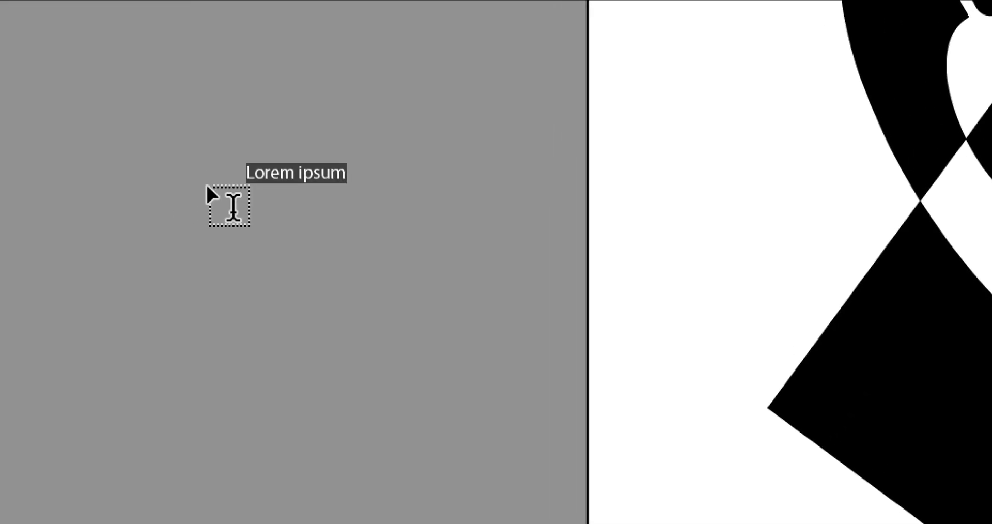
type("call")
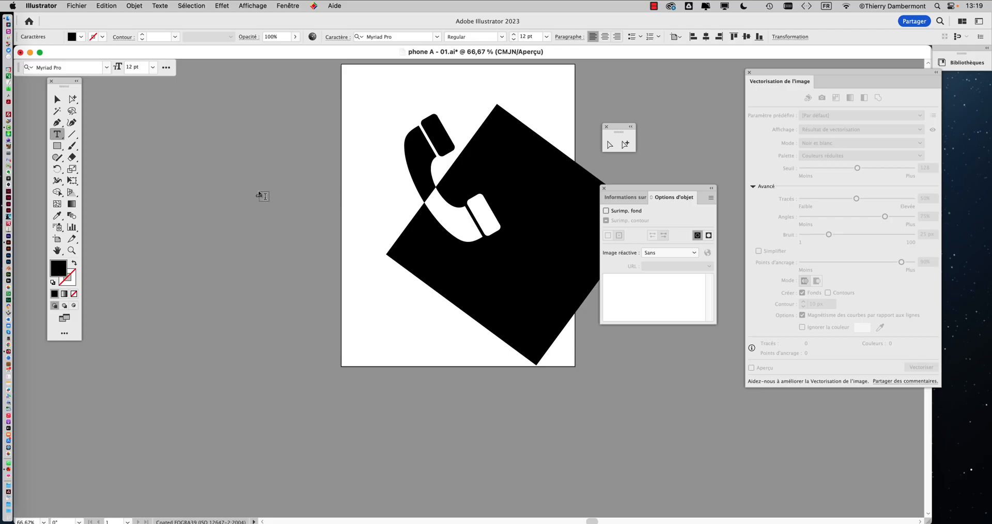
Scale the 'call' text up to about 316 pt and open the Character panel
left_click(72, 181)
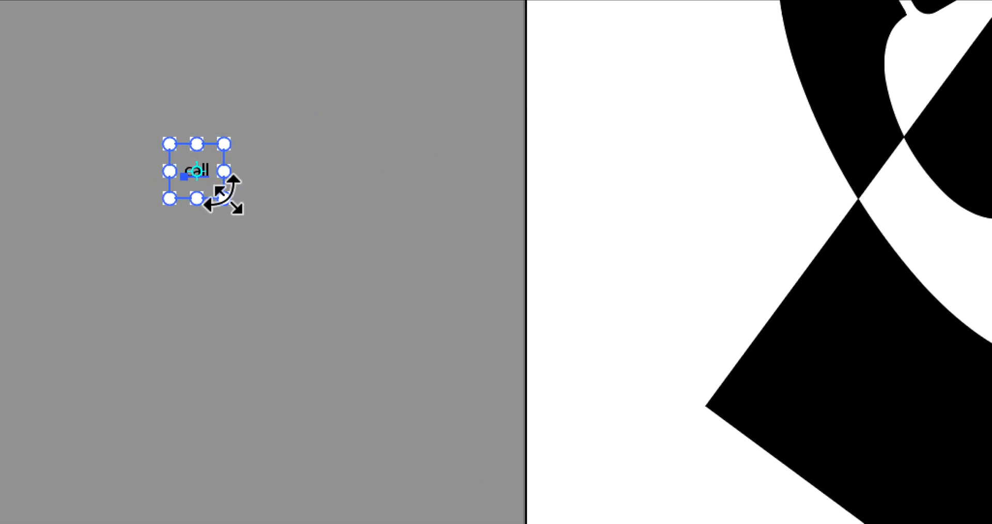
left_click_drag(224, 195, 362, 271)
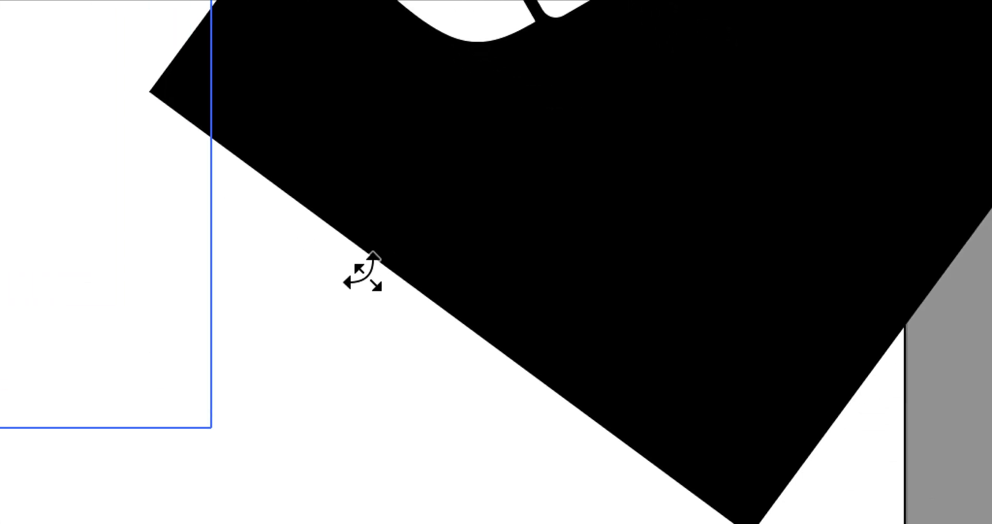
key("super+z")
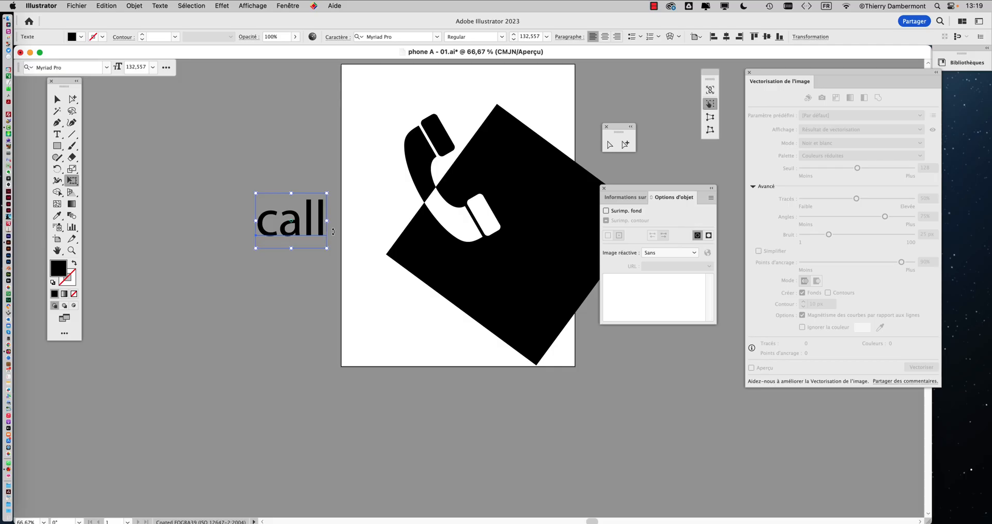
left_click_drag(257, 247, 154, 316)
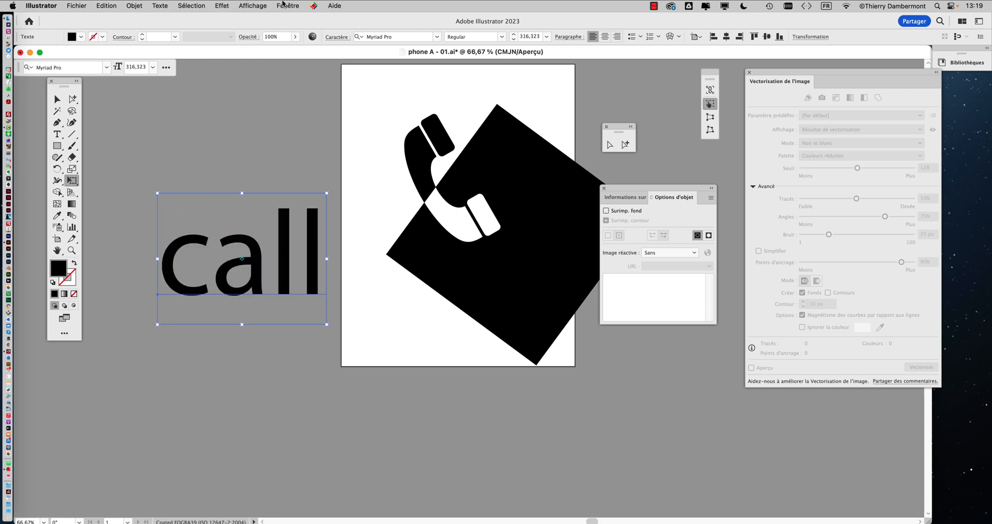
key("super+t")
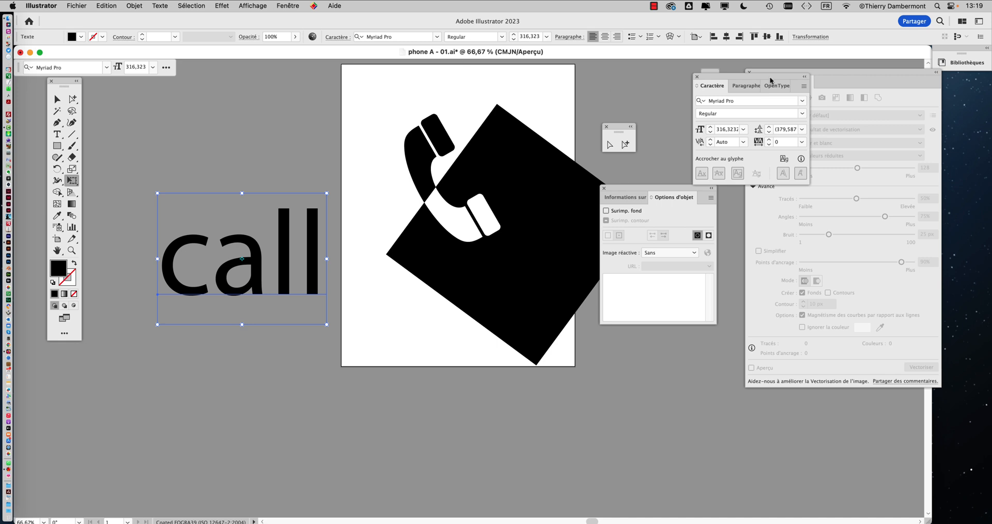
Change the font of 'call' to Noteworthy Light in the Character panel
left_click_drag(736, 78, 266, 73)
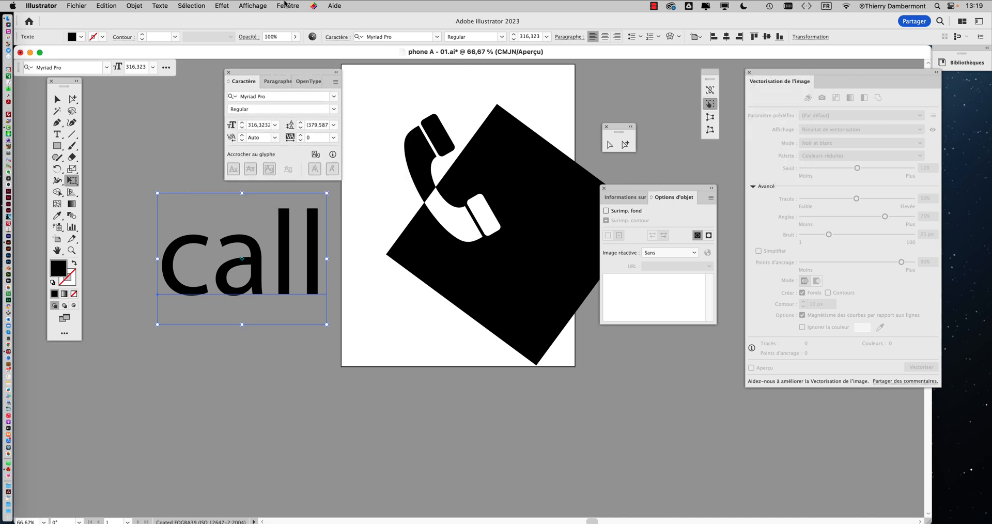
left_click(286, 5)
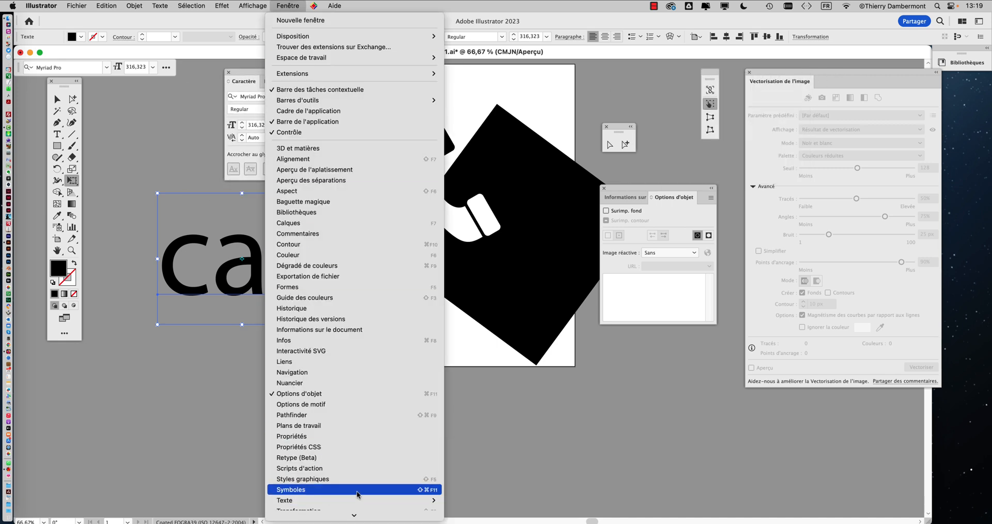
left_click(531, 396)
left_click_drag(250, 72, 232, 70)
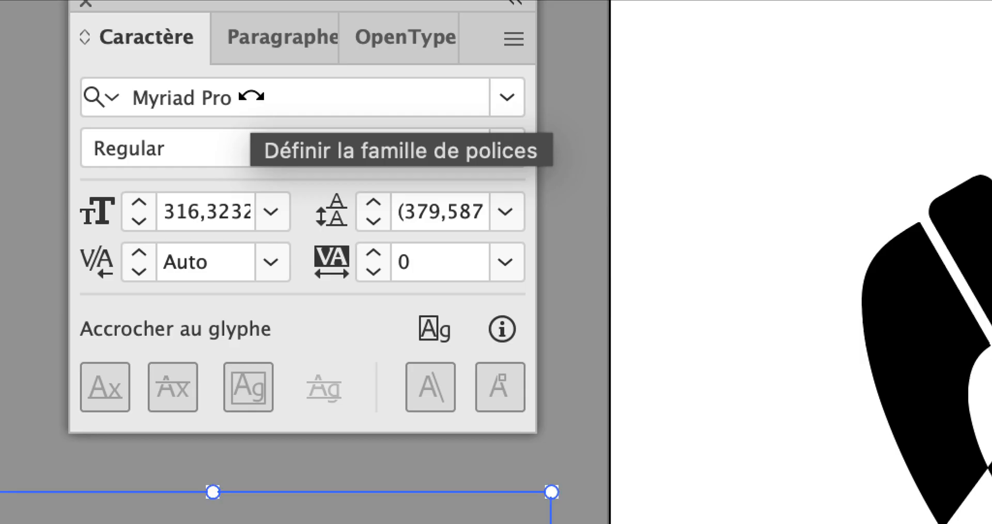
left_click(236, 97)
left_click(236, 98)
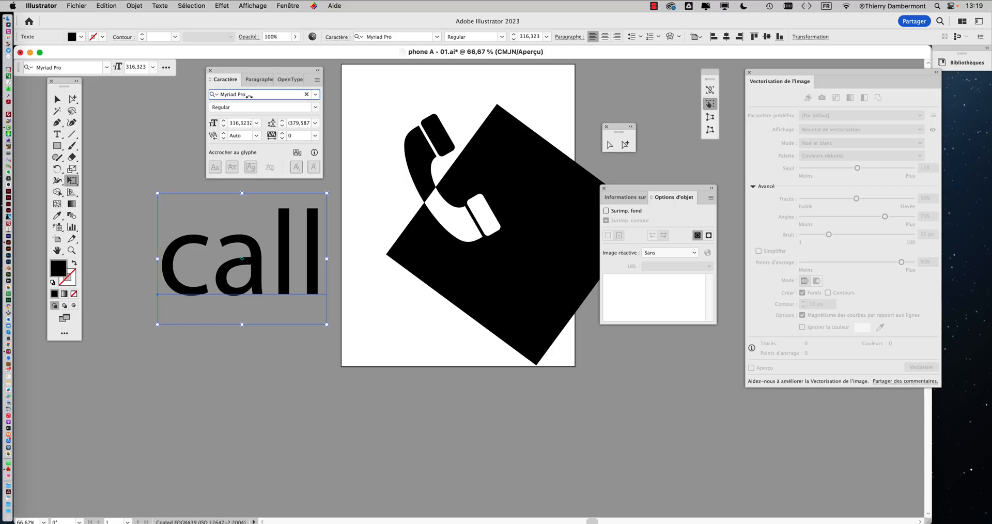
key("Down")
key("Down")
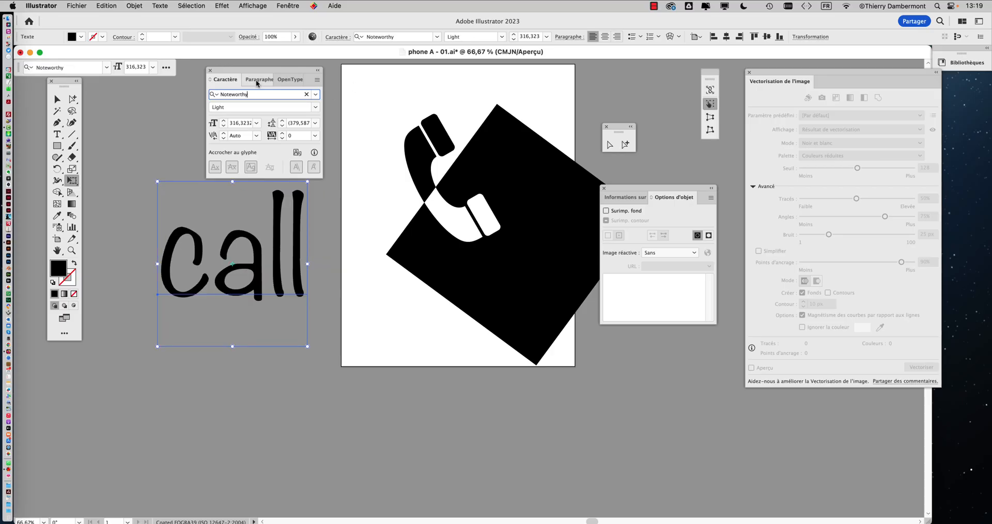
left_click_drag(241, 71, 229, 55)
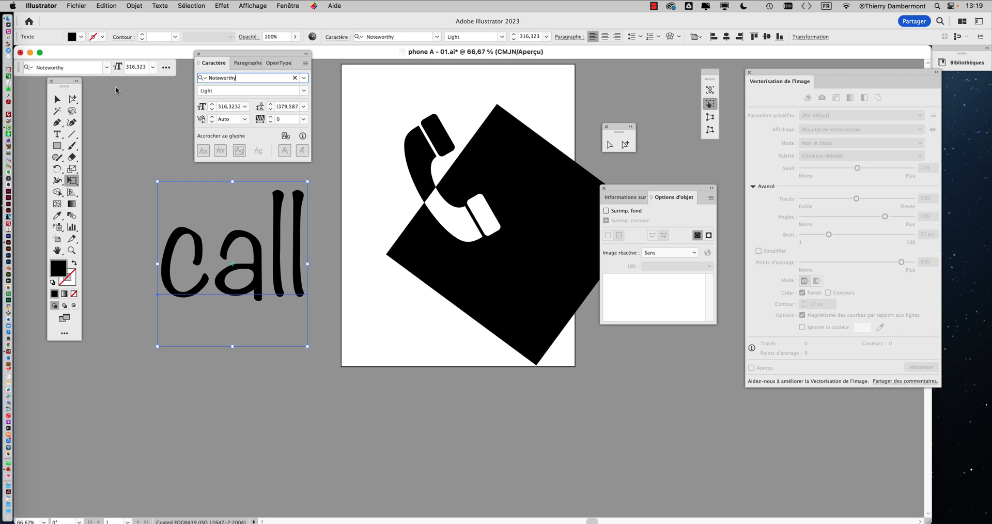
left_click(57, 99)
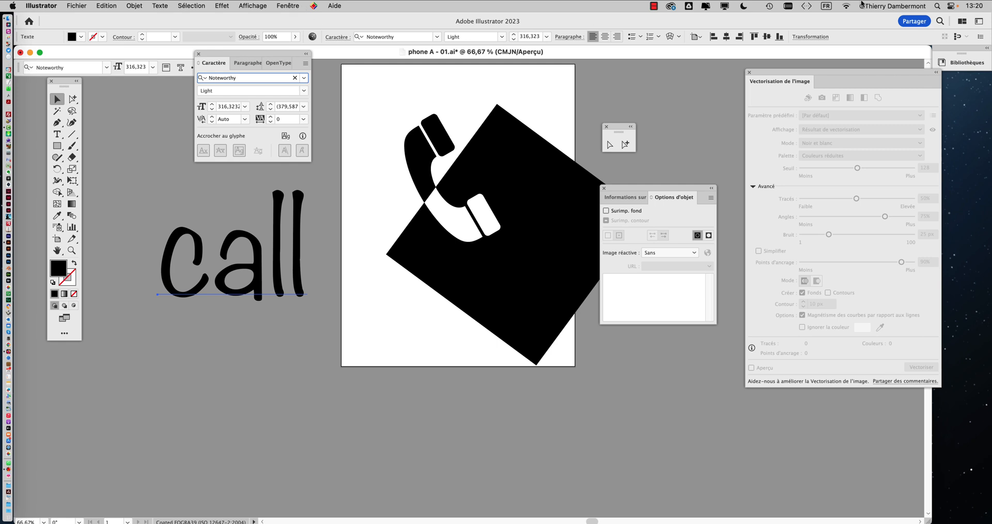
Show and close the Keyboard Viewer, then close the font list and Character panel
left_click(828, 7)
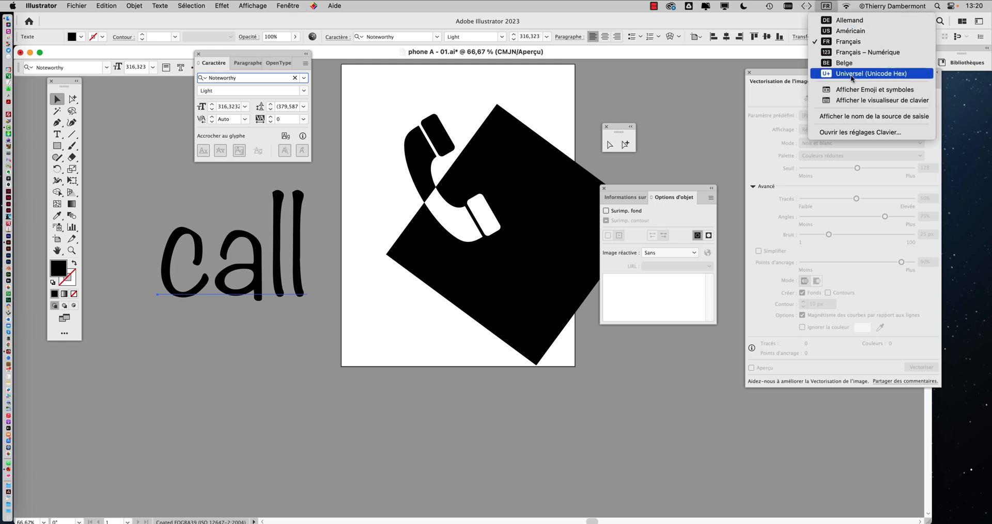
left_click(859, 101)
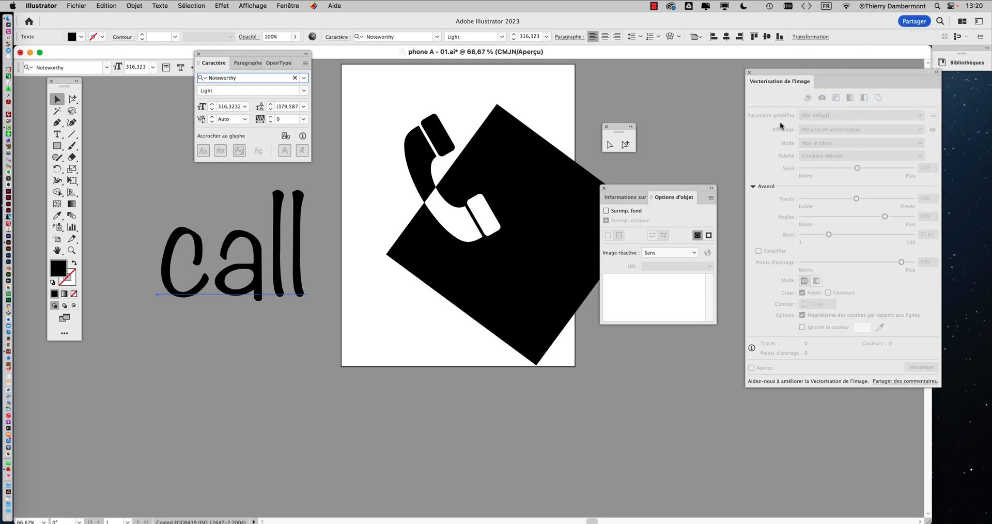
left_click_drag(527, 124, 444, 132)
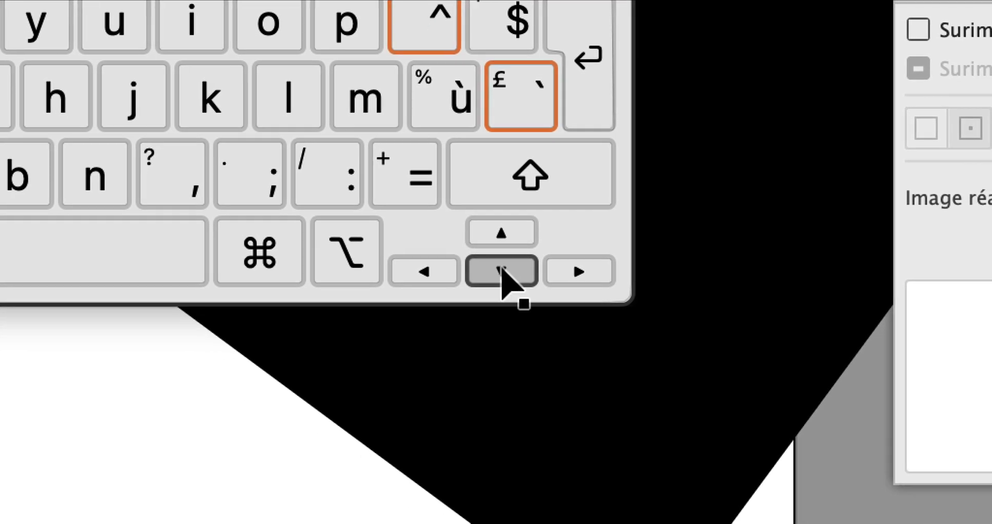
key("super+alt+8")
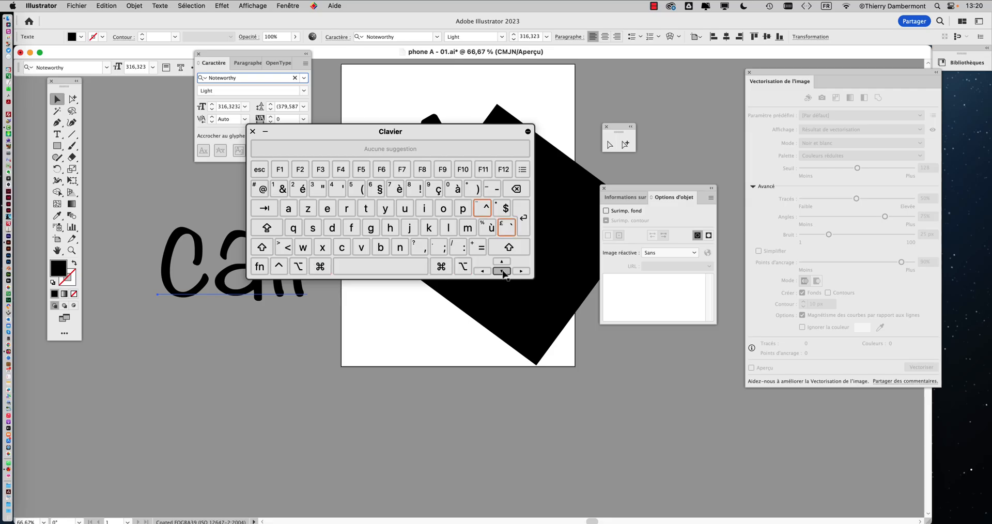
left_click(253, 131)
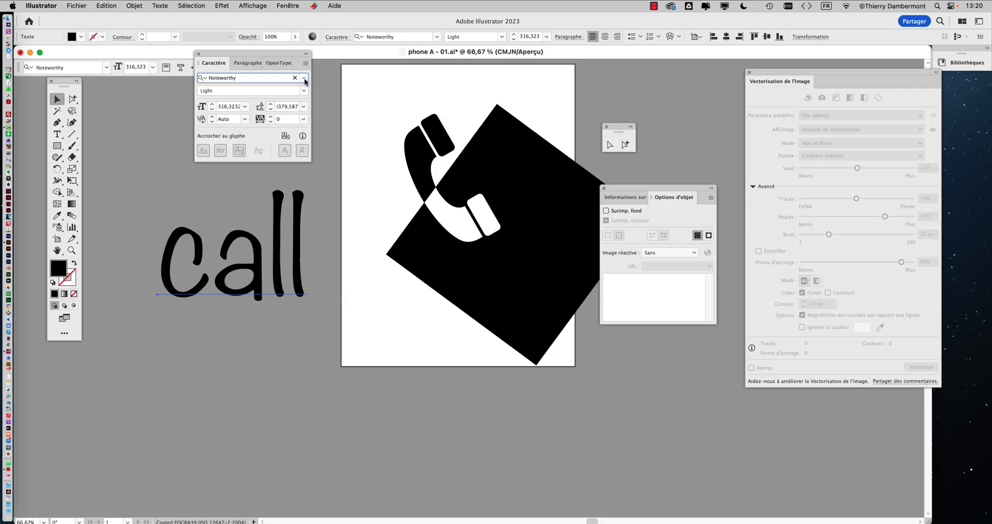
left_click(304, 78)
key("super+alt+8")
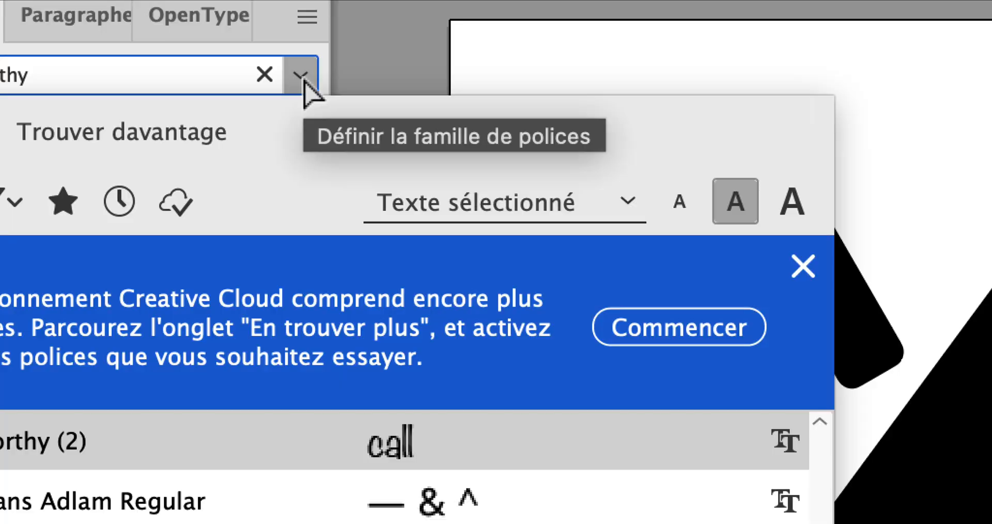
key("super+alt+8")
left_click(197, 55)
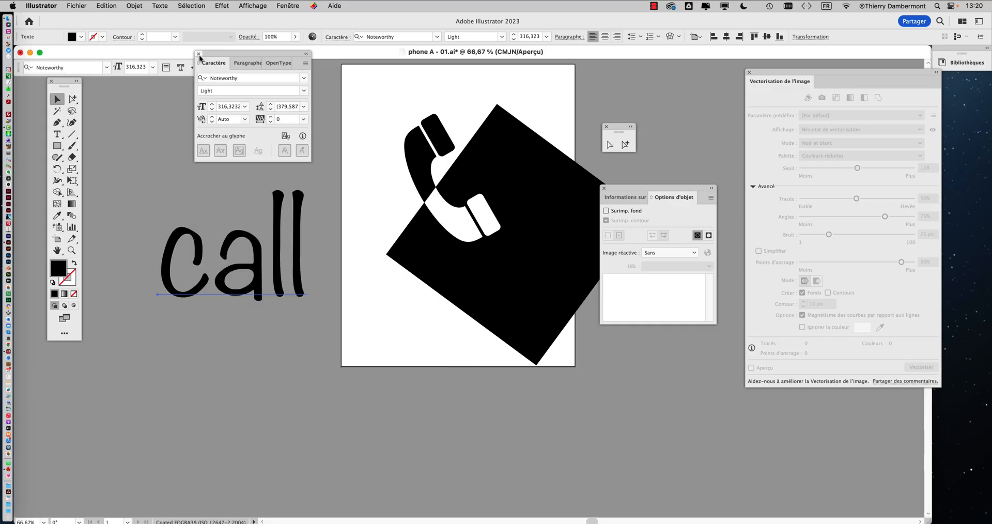
left_click(197, 54)
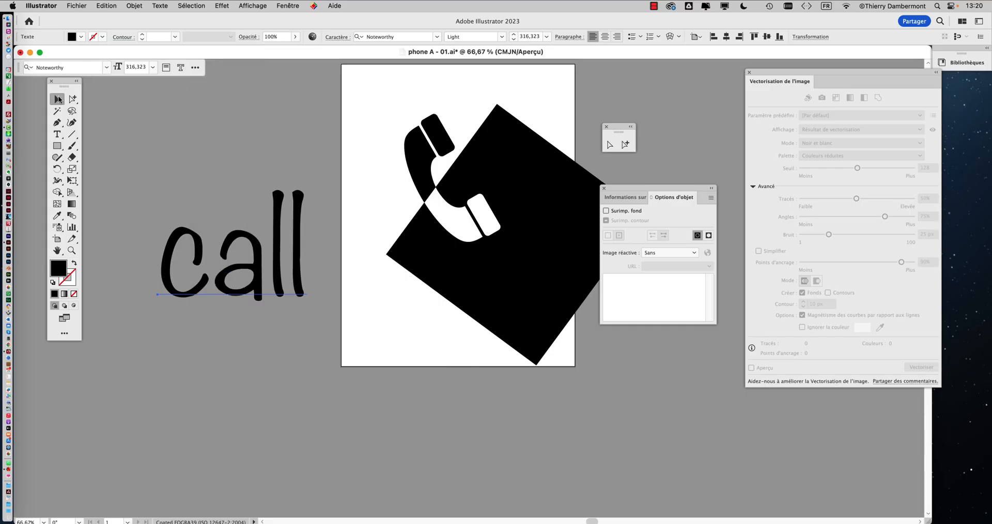
Move the 'call' text higher and convert it to outlines with Texte > Vectoriser
left_click_drag(257, 300, 254, 243)
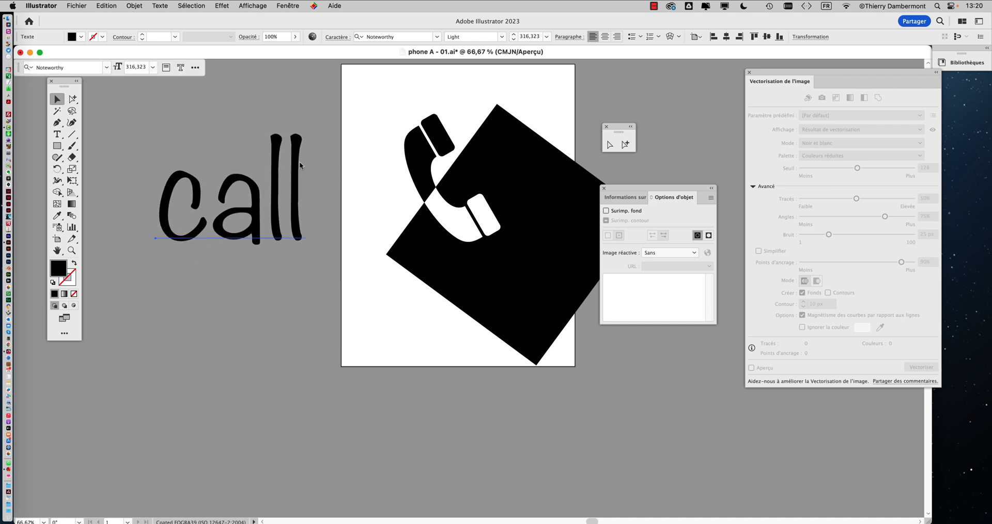
left_click(161, 6)
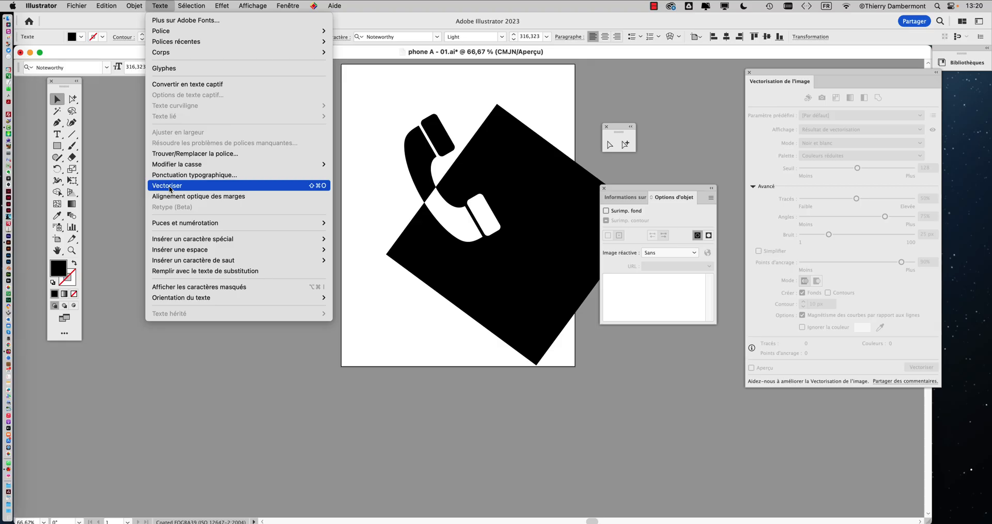
left_click(170, 187)
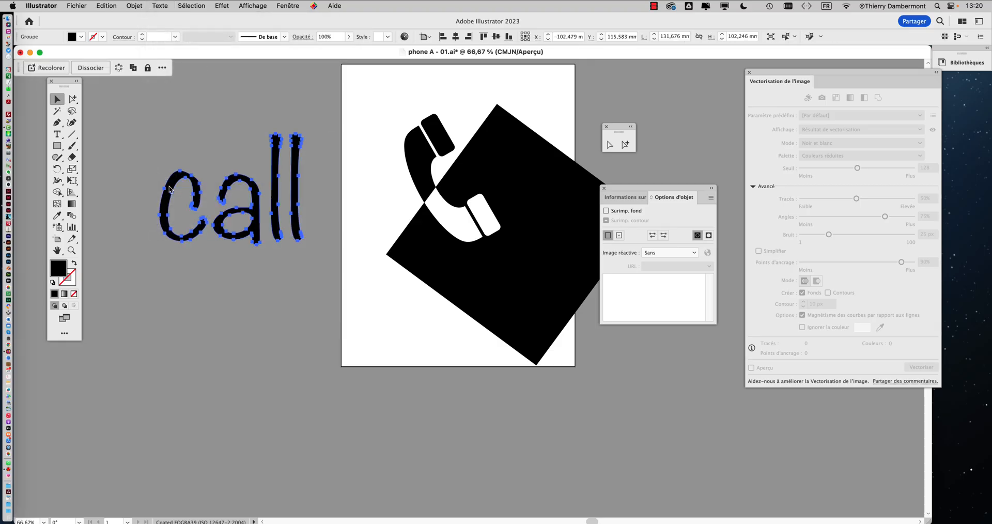
Place the 'call' outlines over the square's lower right and select all artwork
scroll(193, 250, "right", 5)
scroll(193, 250, "down", 2)
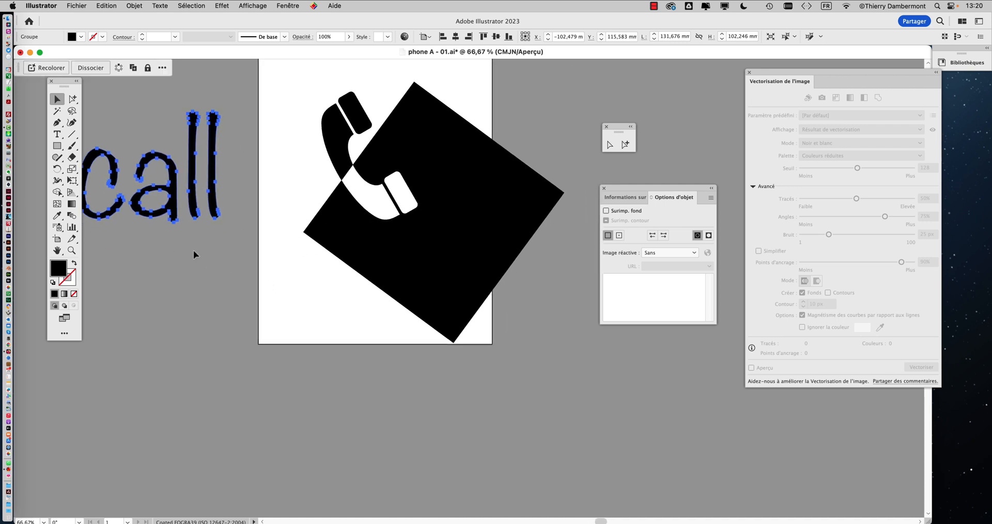
left_click_drag(145, 214, 473, 309)
left_click_drag(269, 83, 588, 361)
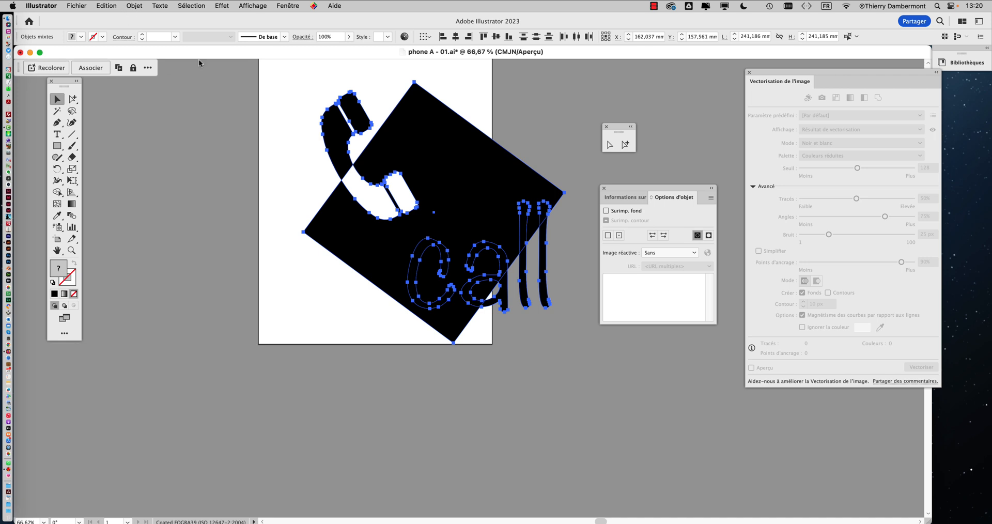
Make a compound path from the square, handset and 'call' outlines so they knock out in white
left_click(128, 3)
left_click(201, 372)
left_click(130, 5)
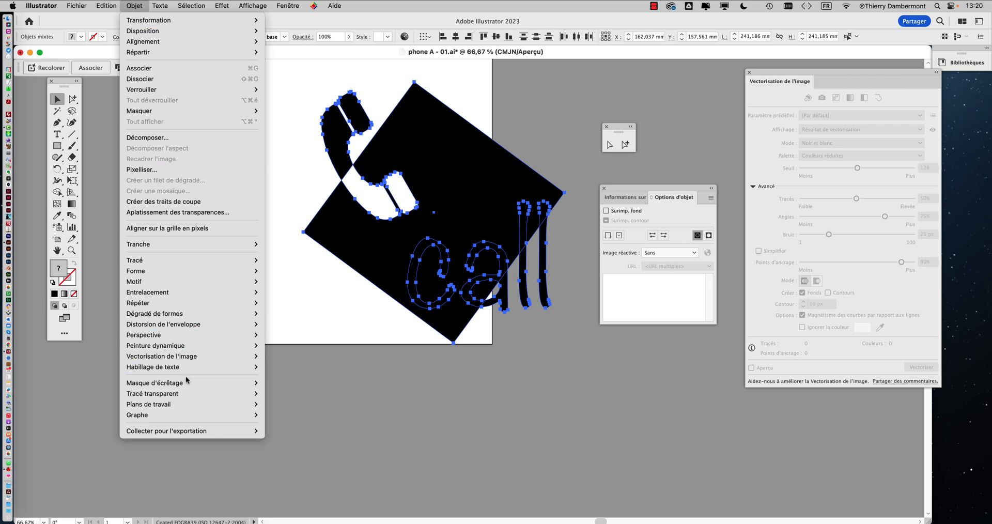
left_click(187, 396)
left_click(136, 5)
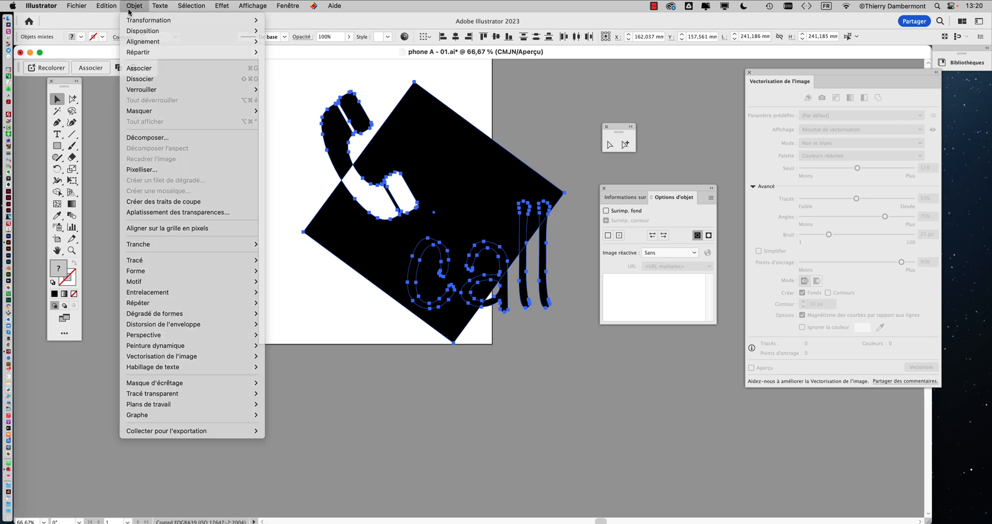
left_click(164, 265)
left_click(137, 7)
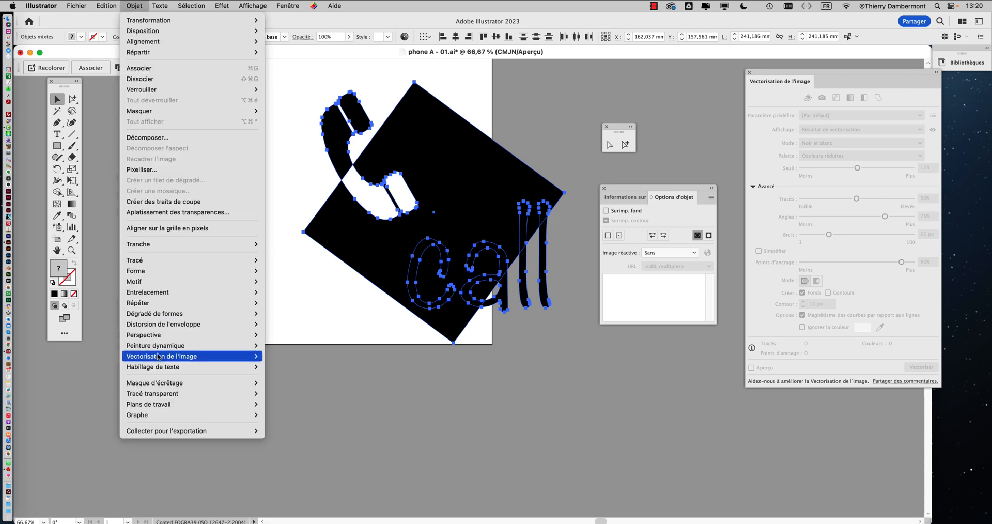
mouse_move(159, 356)
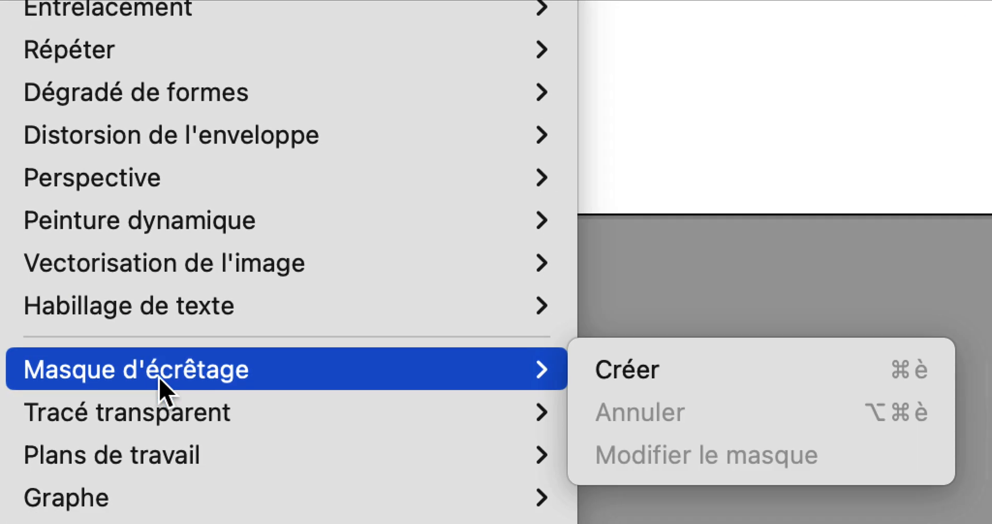
mouse_move(275, 517)
left_click(251, 395)
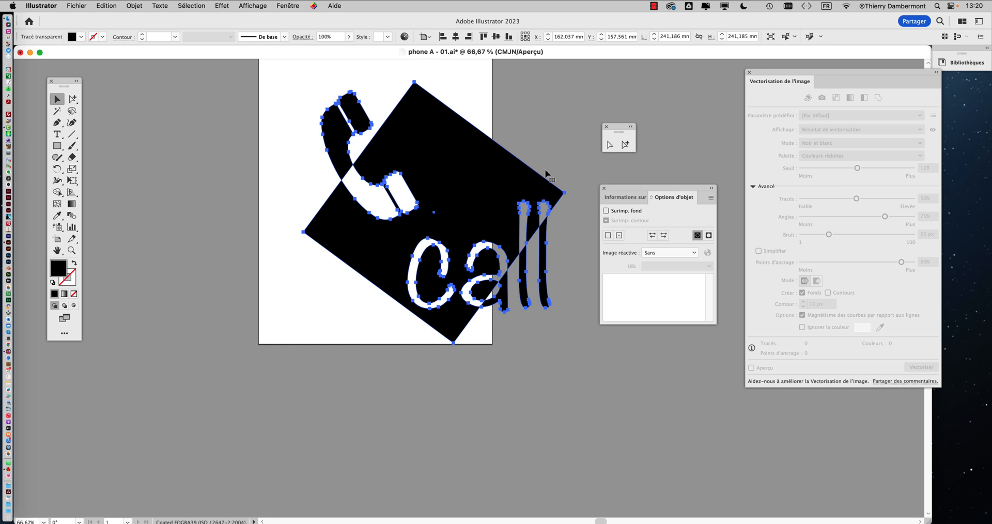
left_click_drag(437, 190, 383, 195)
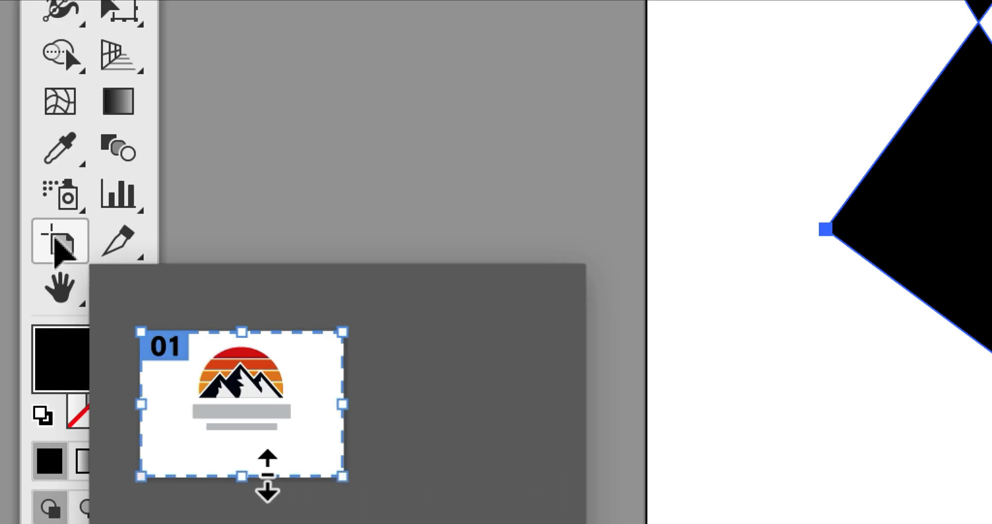
Enlarge the artboard to about 337.7 × 303.9 mm to fit the artwork
left_click(54, 240)
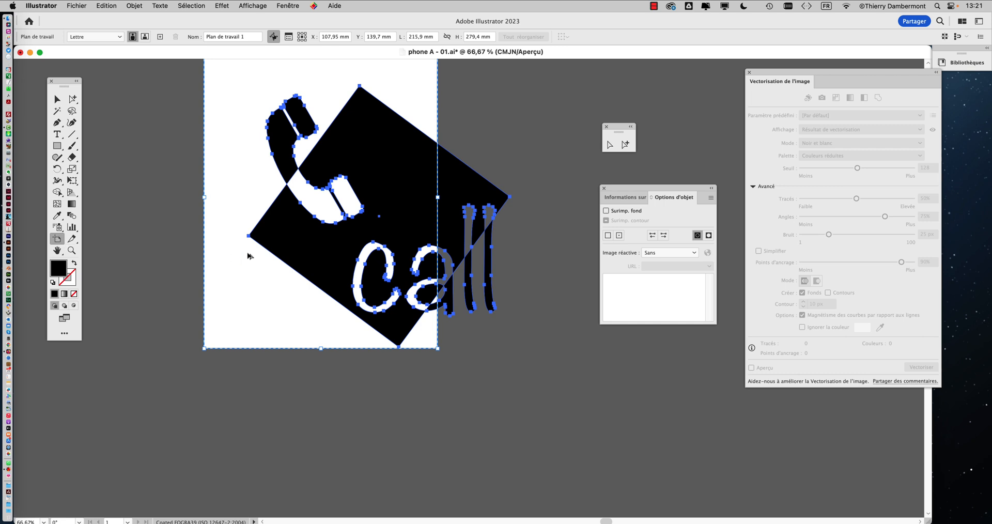
scroll(248, 255, "down", 1)
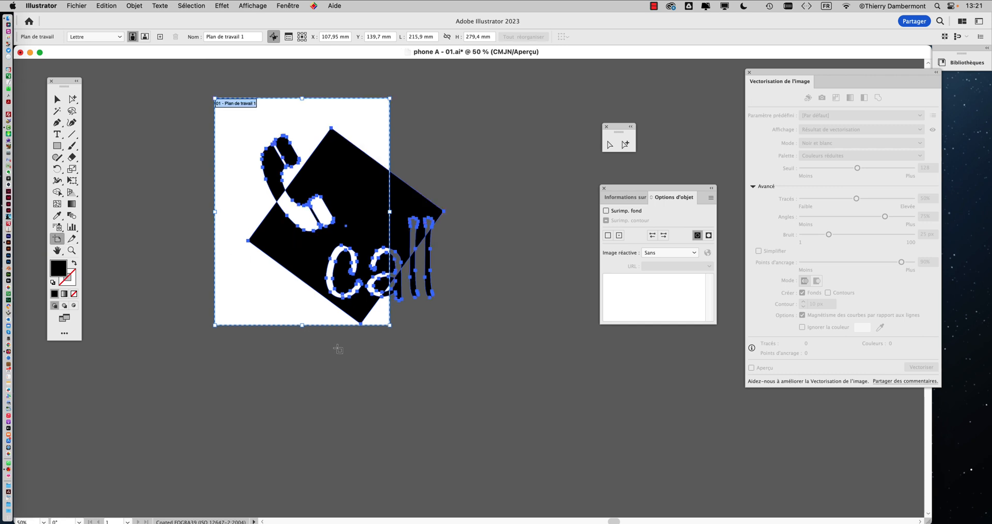
left_click_drag(391, 327, 488, 345)
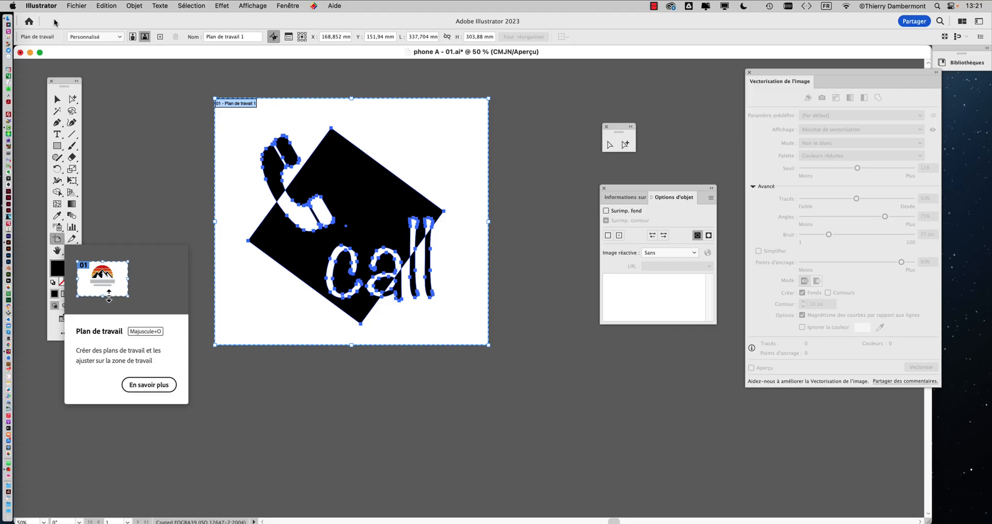
left_click(57, 99)
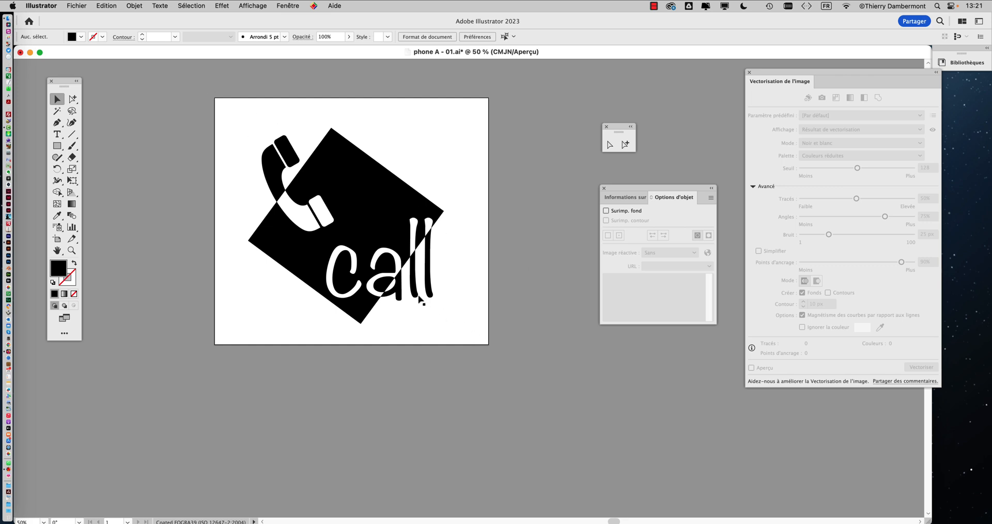
Nudge the black square slightly up and right with Group Selection, then deselect
left_click(73, 99)
left_click(376, 236)
left_click(399, 163)
left_click(388, 174)
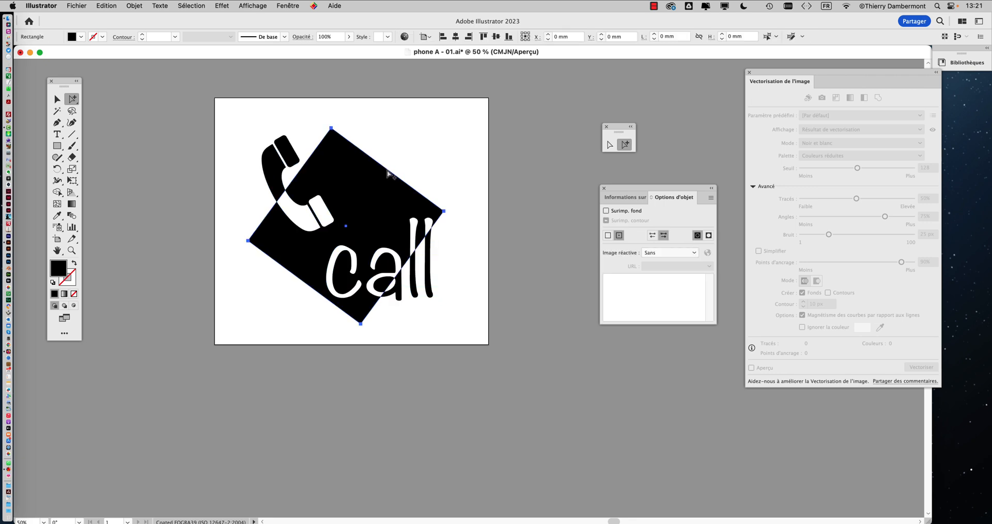
mouse_move(389, 174)
left_mouse_down()
mouse_move(405, 183)
mouse_move(393, 146)
mouse_move(389, 171)
left_mouse_up()
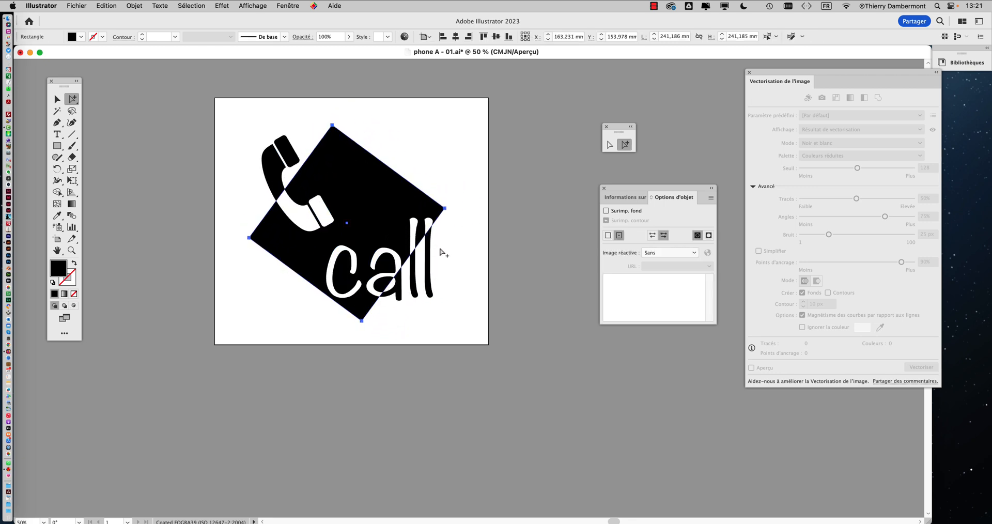
left_click(442, 254)
Save the document as 'phone A - 02.ai' in Illustrator format
left_click(85, 6)
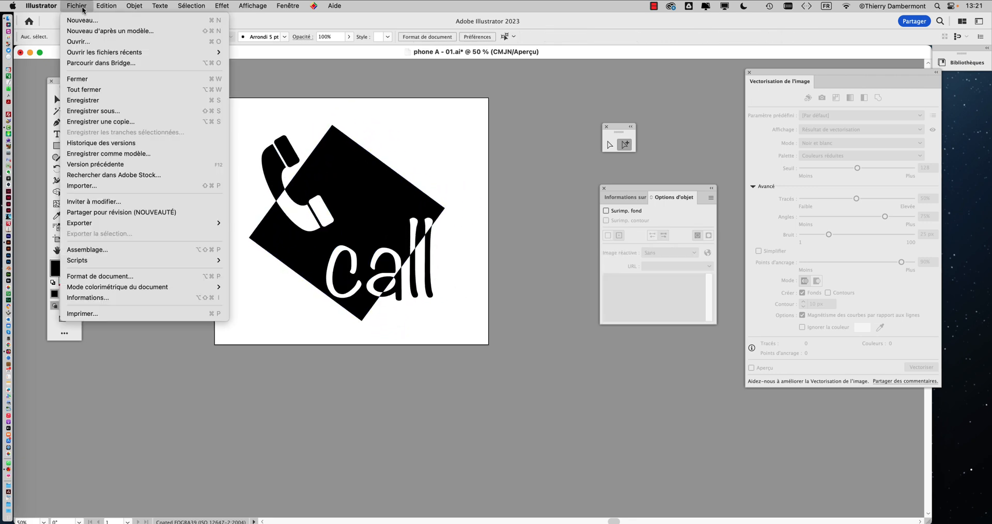
left_click(489, 179)
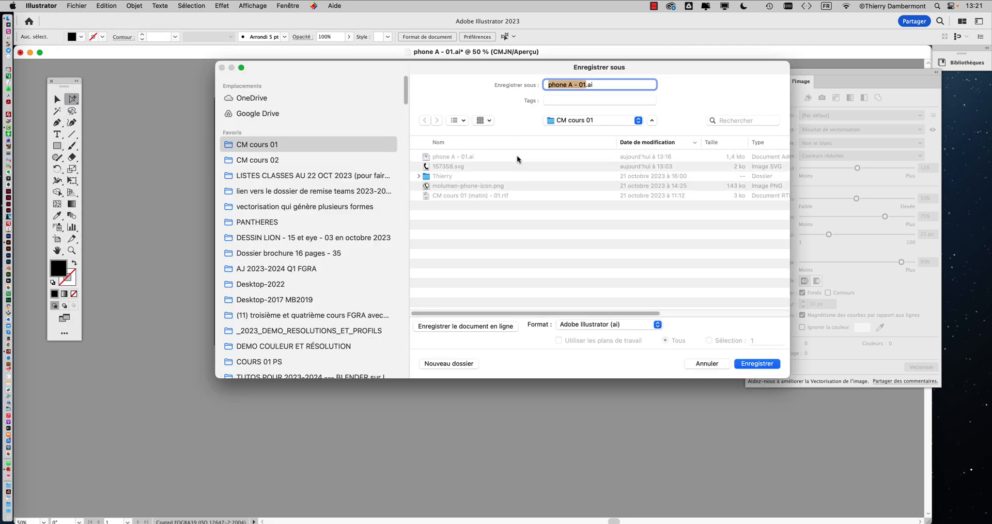
left_click(586, 84)
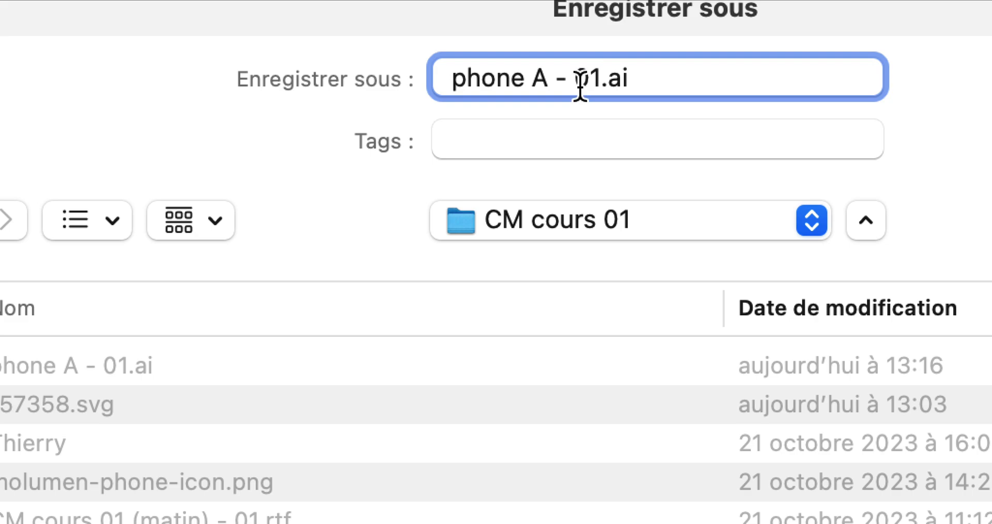
key("BackSpace")
type("2")
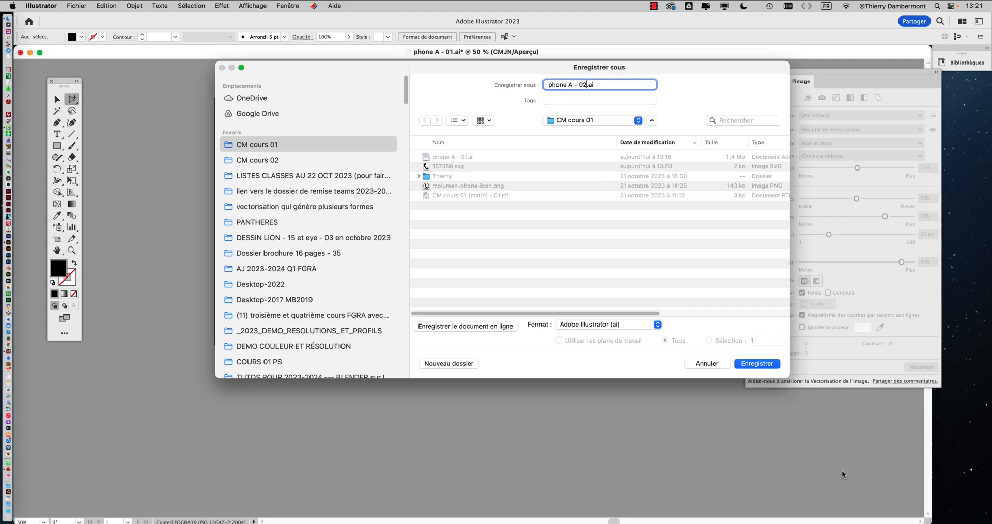
left_click(760, 363)
left_click(599, 379)
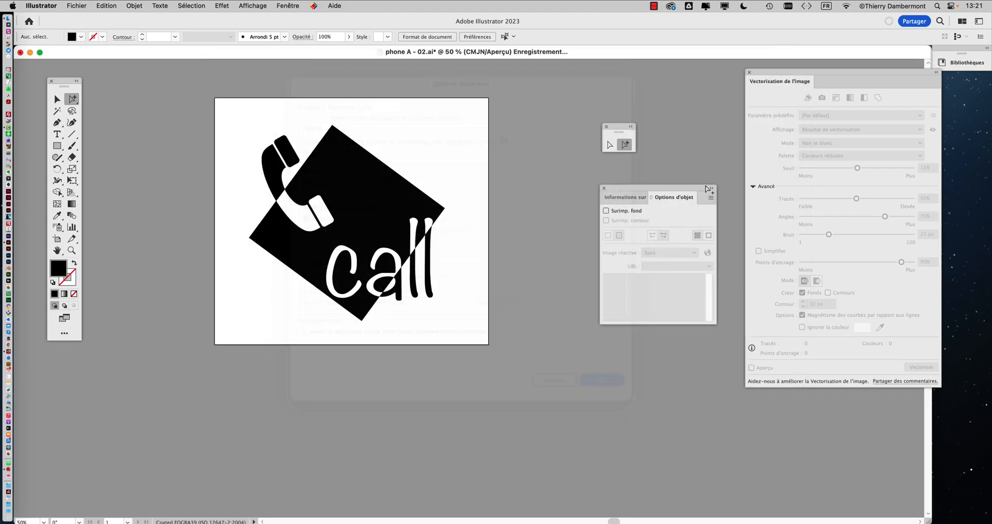
key("super+Tab")
key("super+Tab")
key("super+Tab")
key("super+Tab")
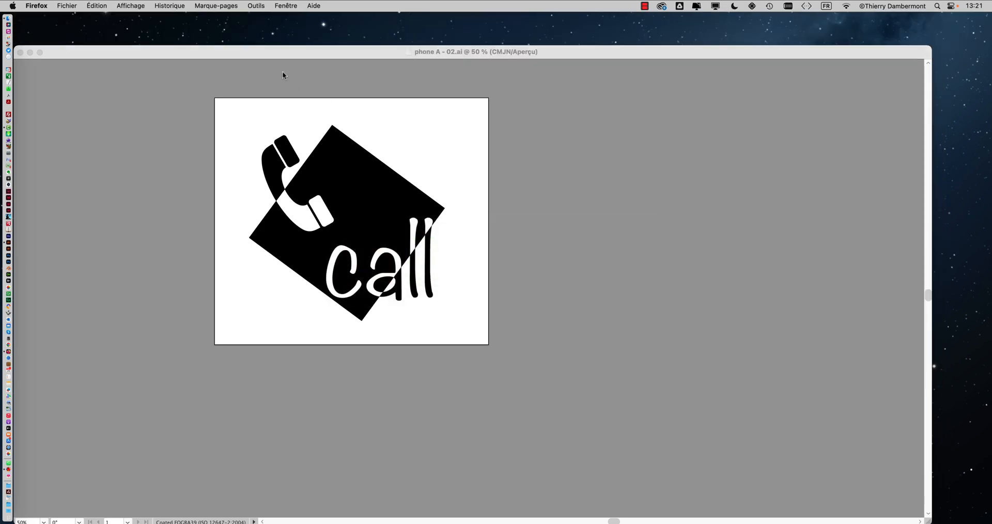
left_click(295, 5)
left_click(336, 100)
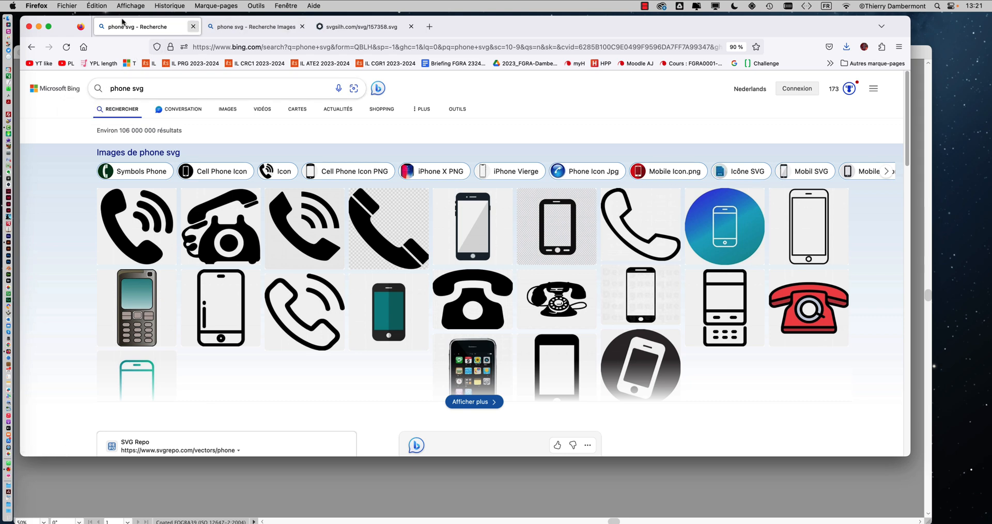
left_click(273, 28)
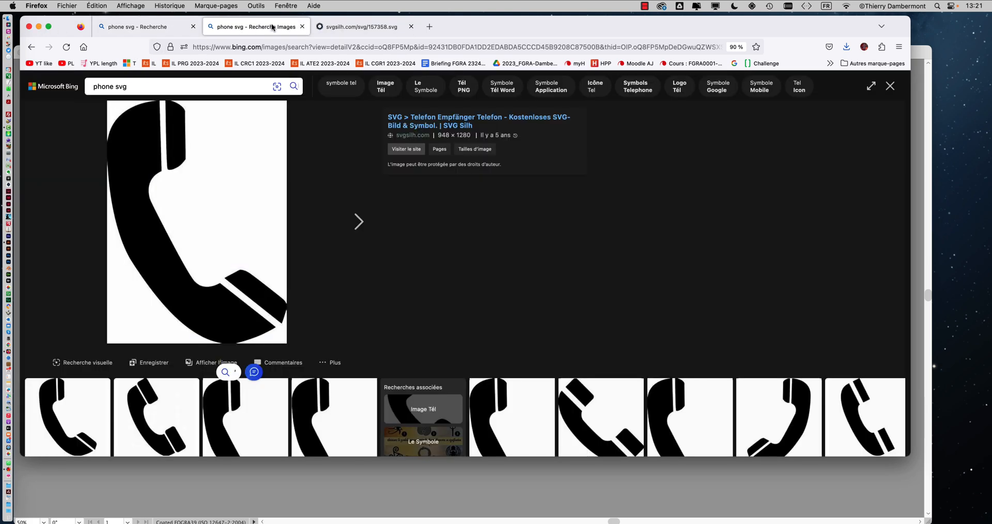
left_click(889, 86)
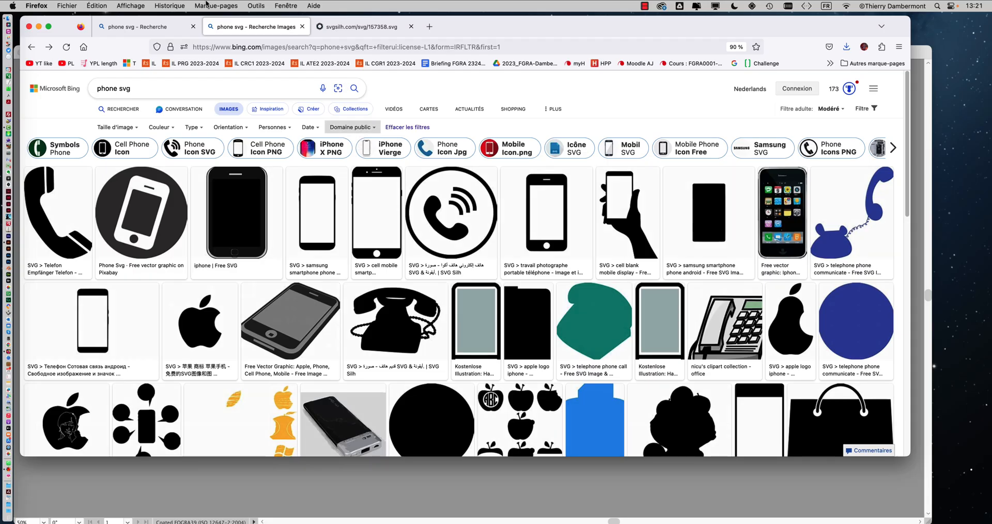
left_click(38, 28)
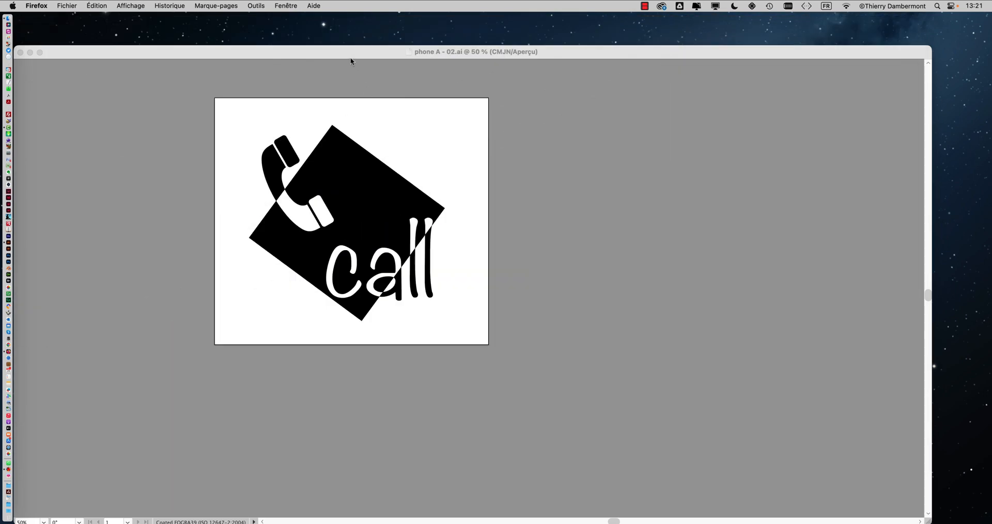